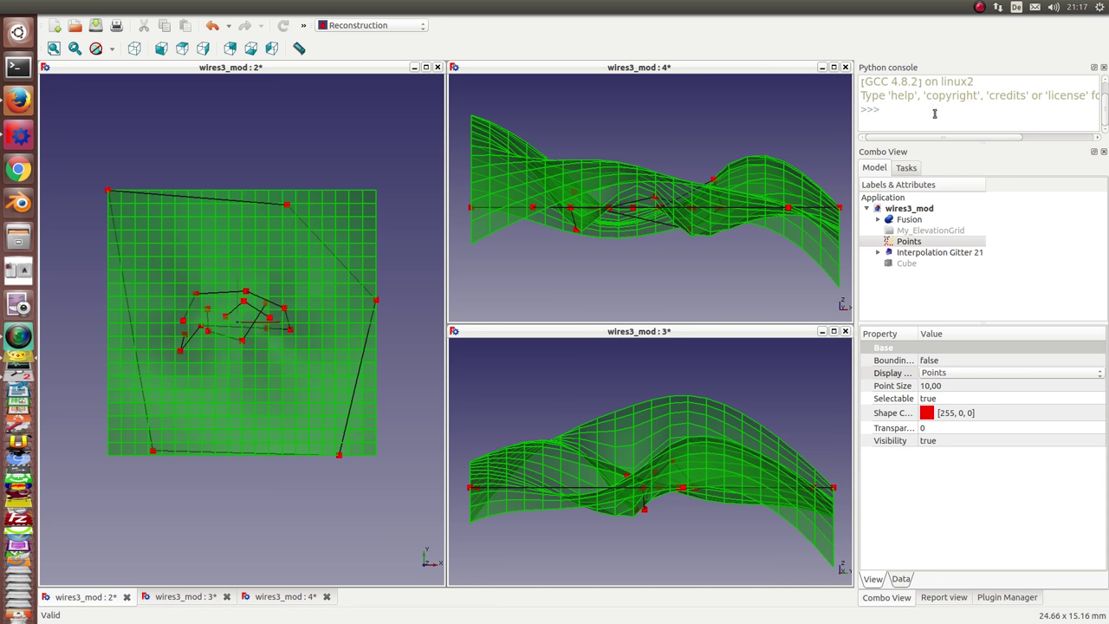
Recompute the document in the Python console and make Grid of my Garden visible
left_click(899, 107)
key("Return")
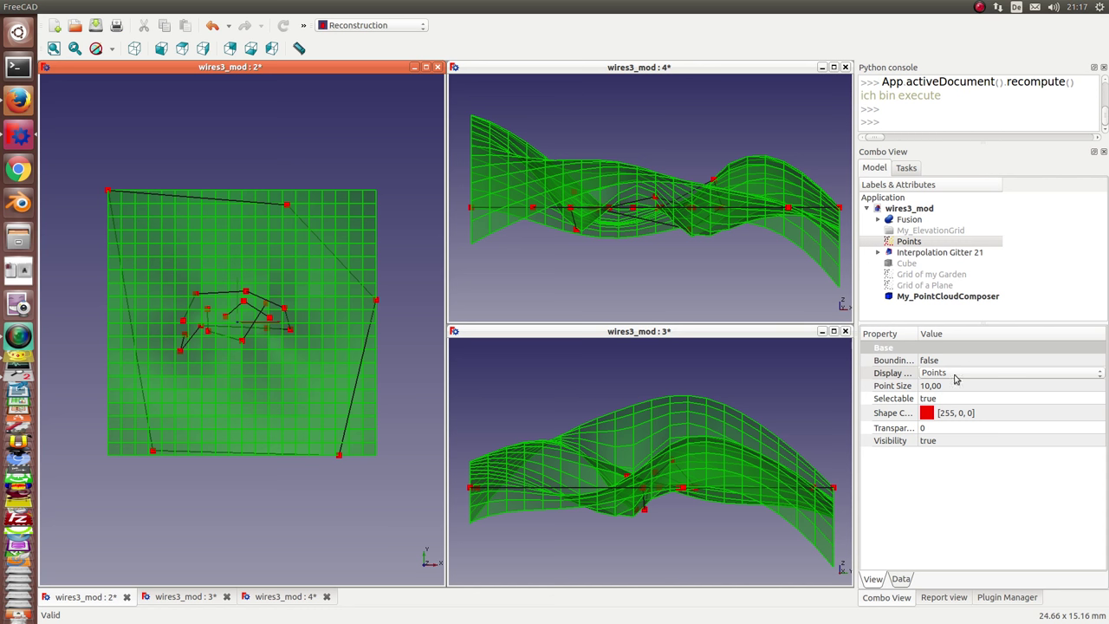
left_click(922, 275)
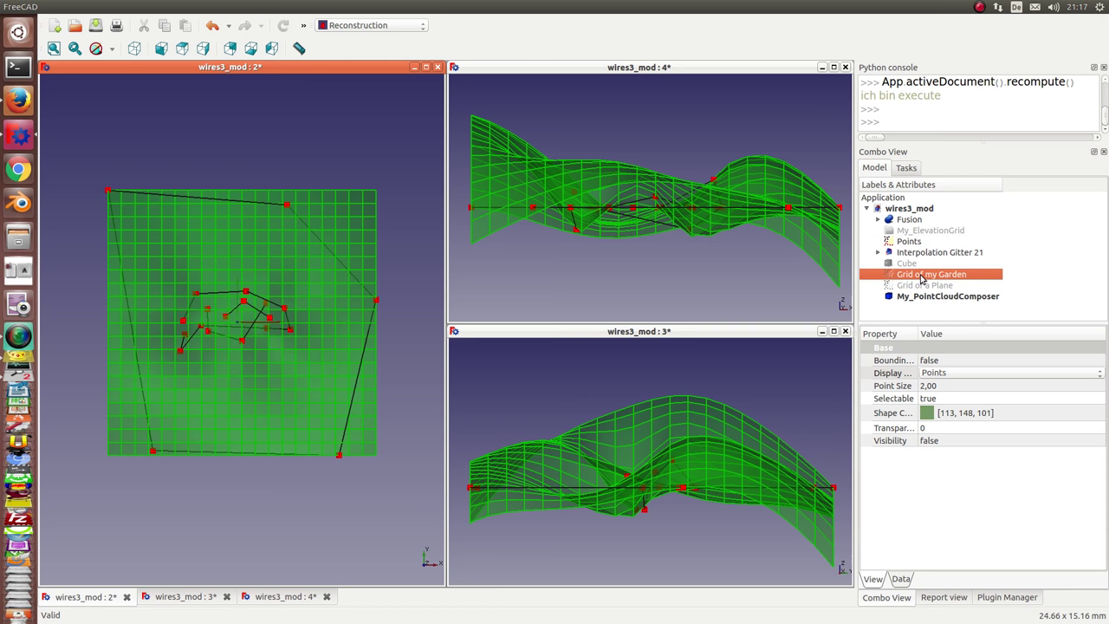
key("space")
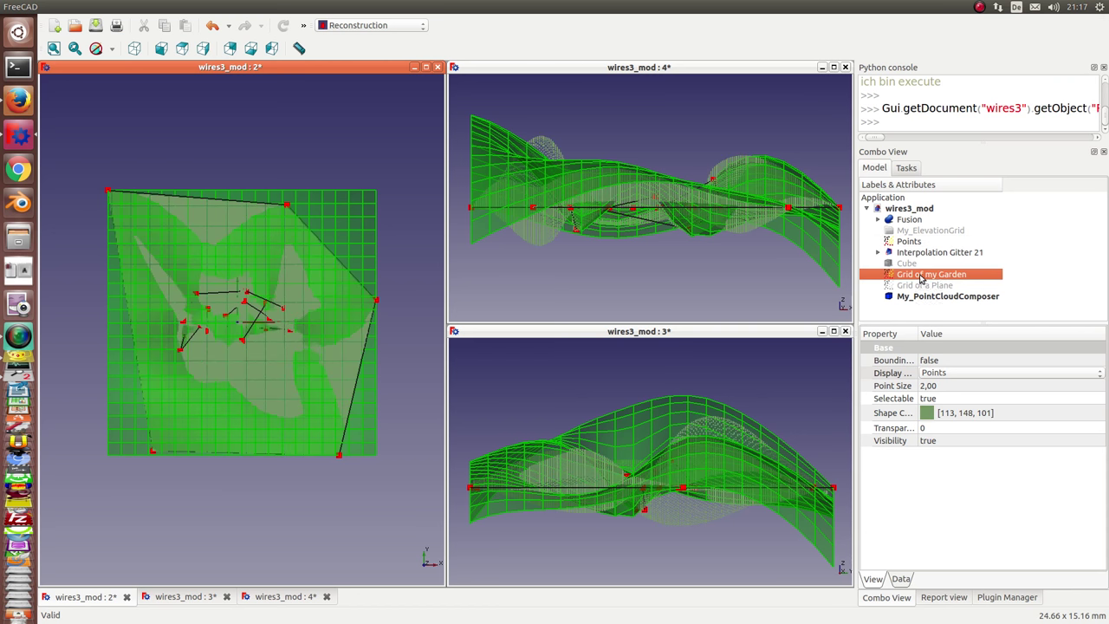
Hide the Fusion, Points and Interpolation Gitter 21 objects
left_click(910, 221)
key("space")
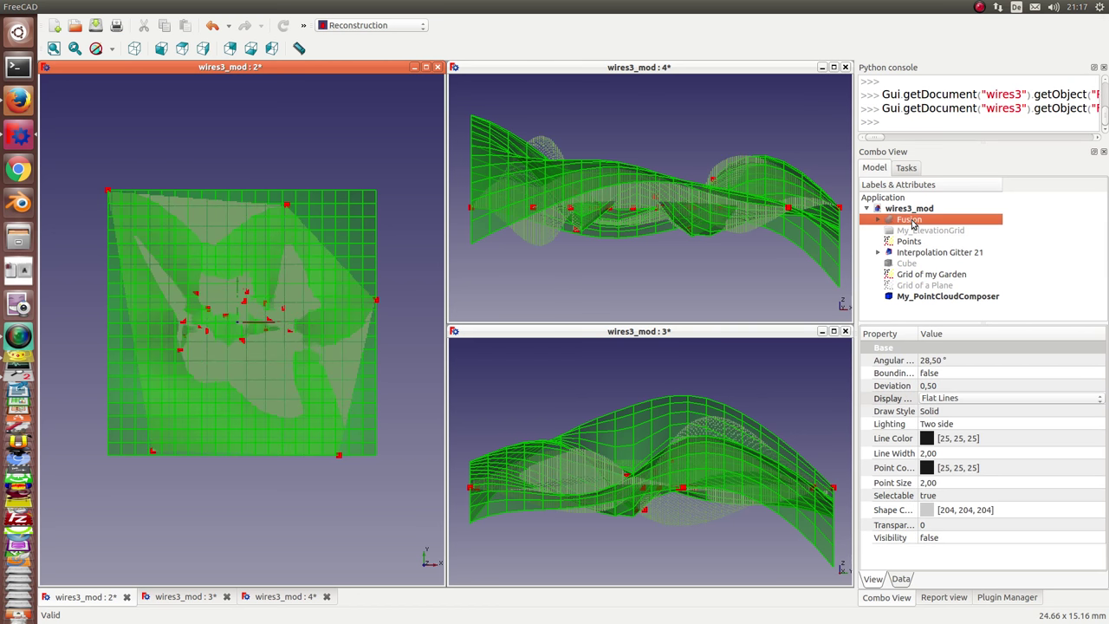
left_click(917, 243)
key("space")
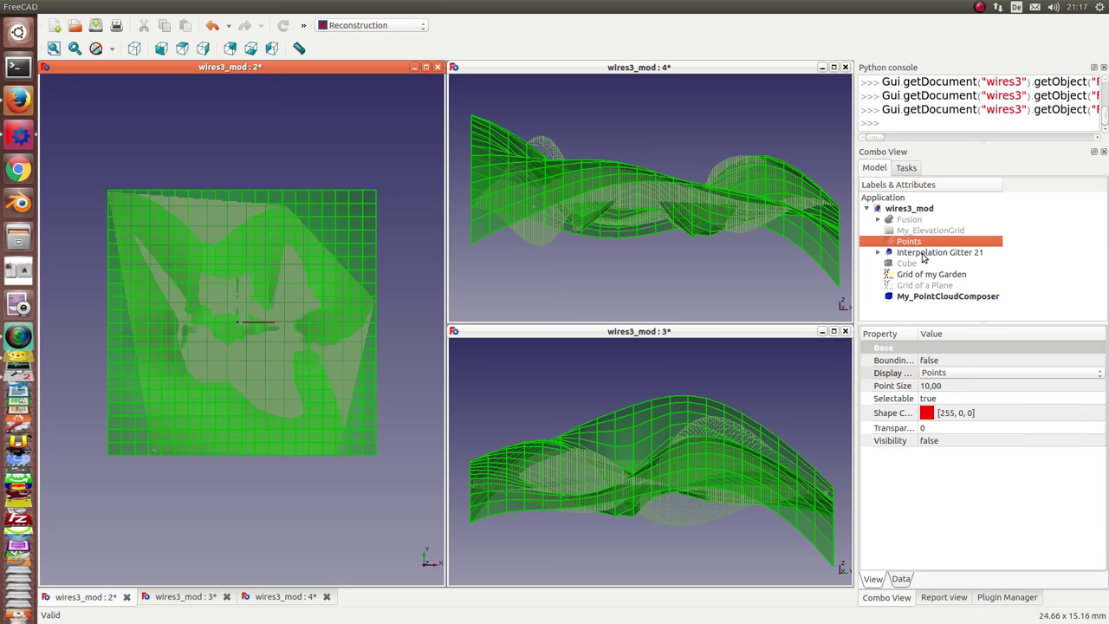
left_click(922, 253)
key("space")
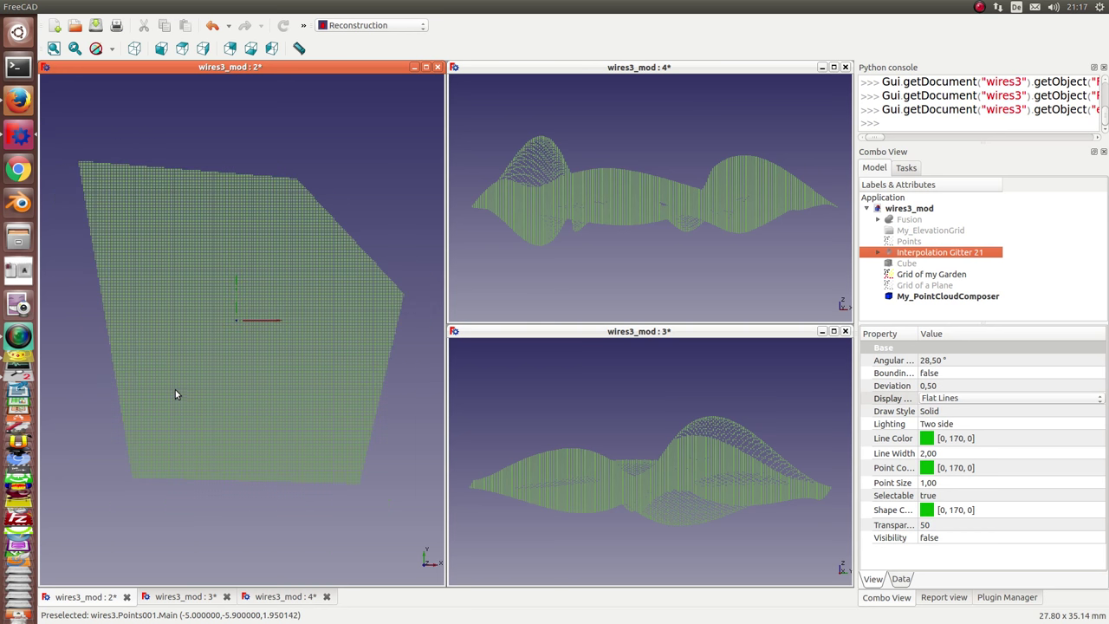
Show Grid of a Plane beside the garden grid in an oblique view, then select the composer
left_click(926, 285)
key("space")
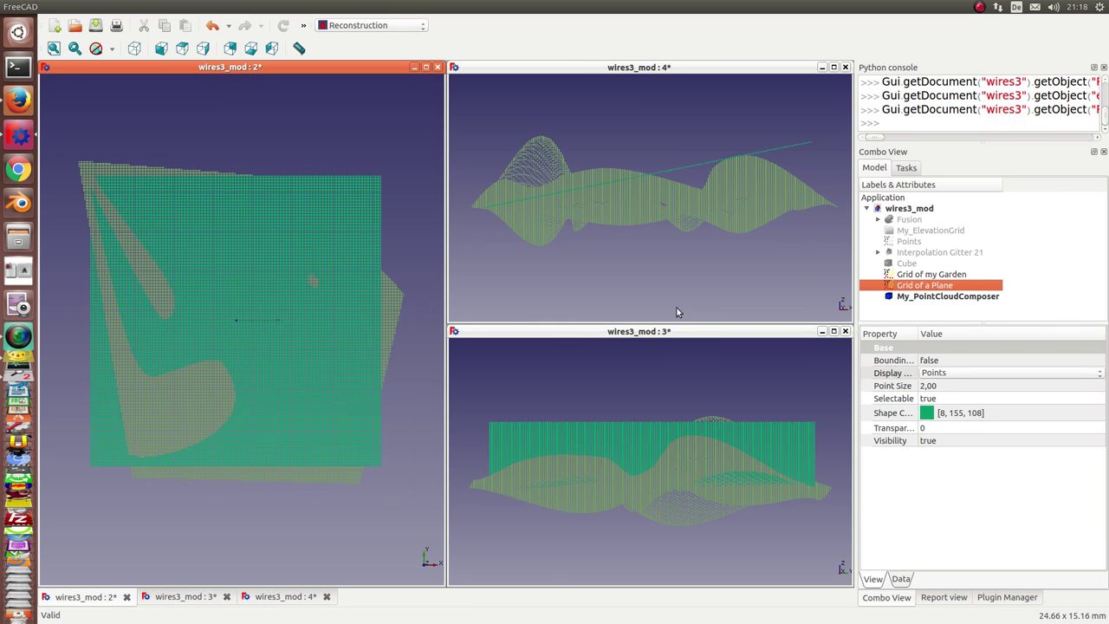
middle_click_drag(330, 566, 312, 403)
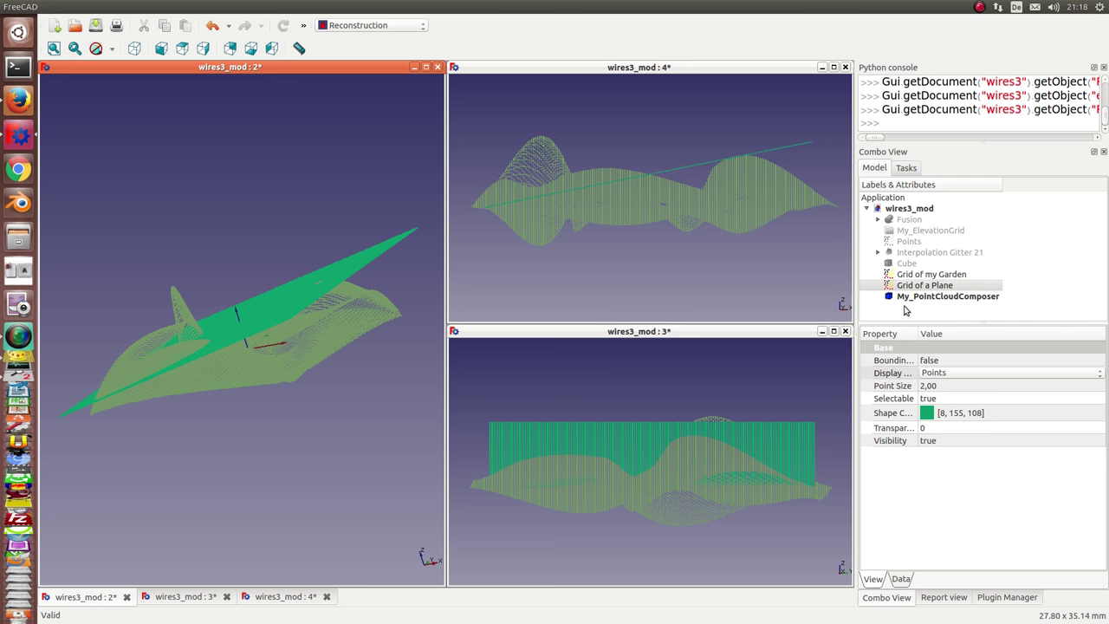
left_click(933, 298)
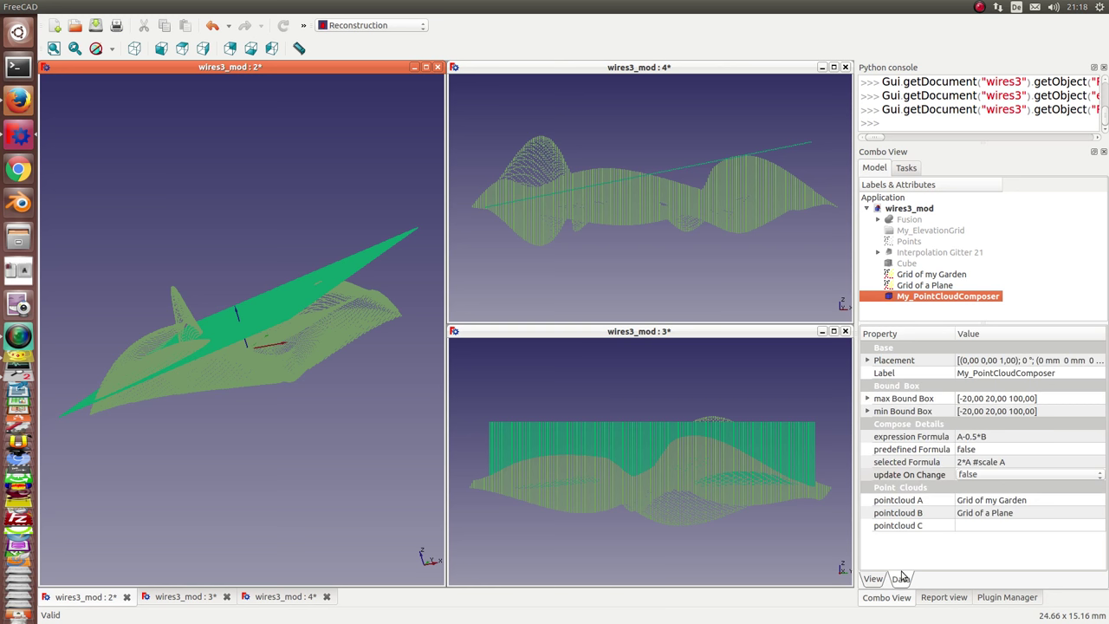
Display the composer's magnified Data properties: formula A-0.5*B, selected 2*A, with garden and plane inputs
left_click(902, 579)
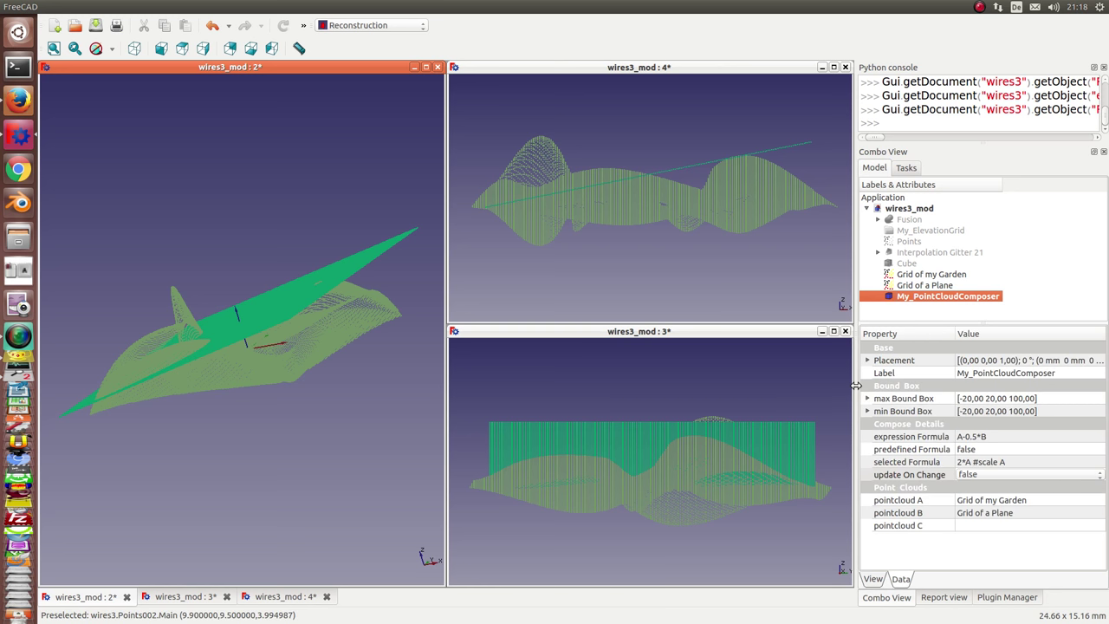
left_click_drag(855, 386, 854, 386)
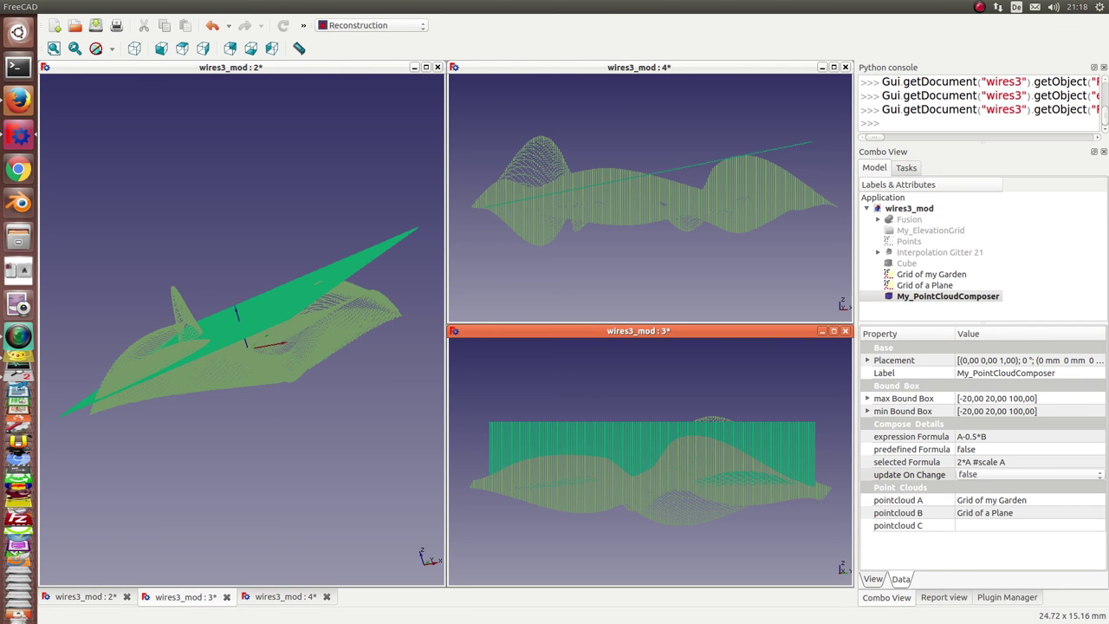
left_click_drag(486, 153, 205, 103)
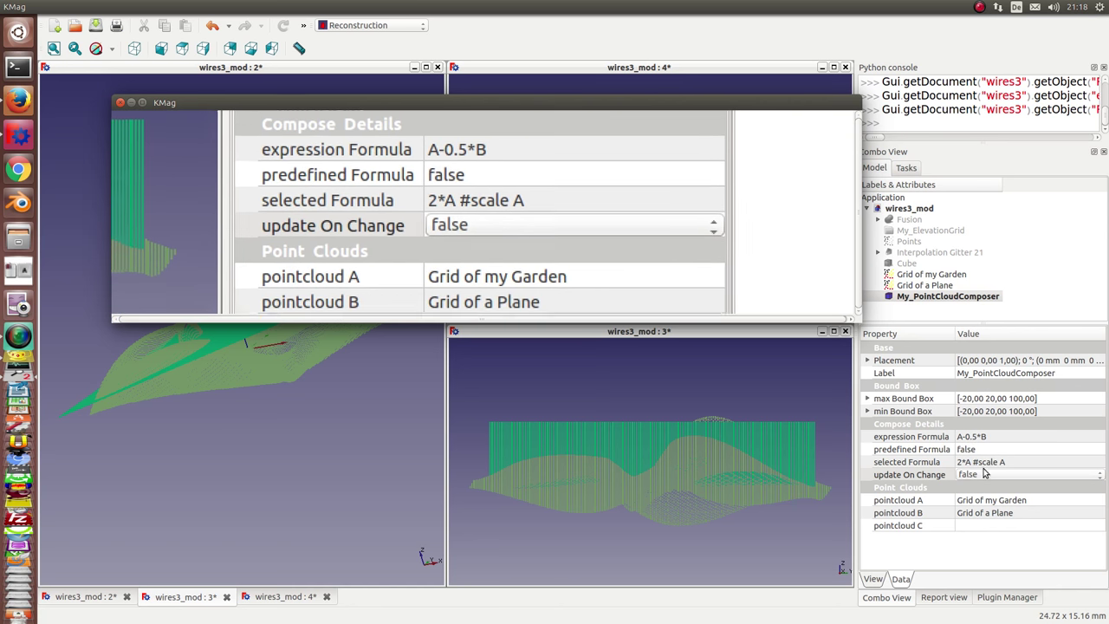
Set update On Change to true and recompute to produce the yellow A-0.5*B cloud
left_click(988, 476)
left_click(988, 475)
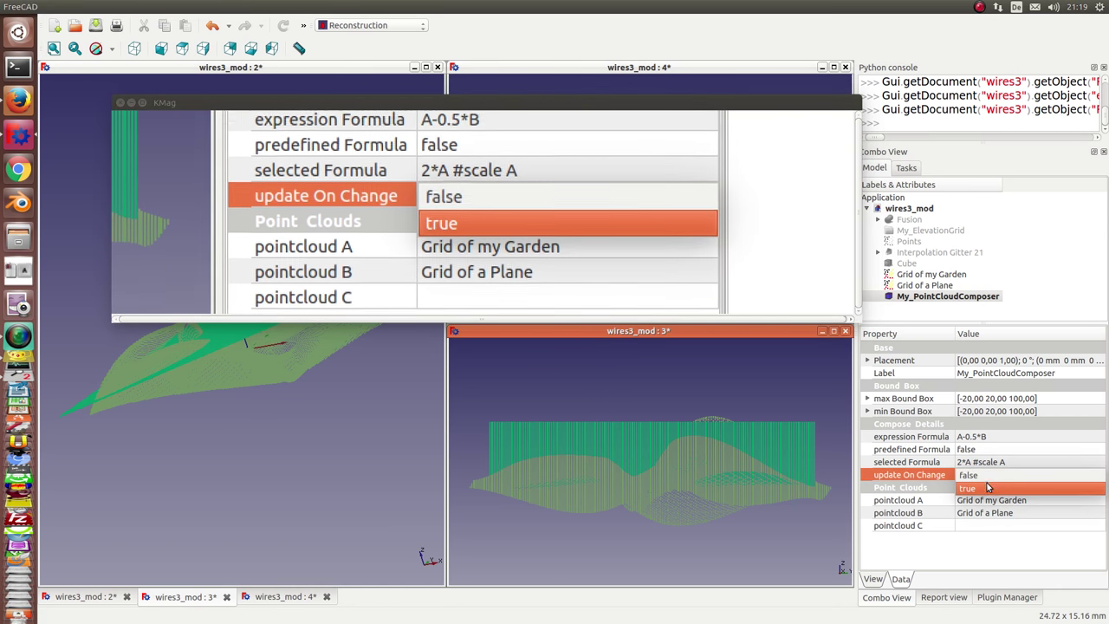
left_click(988, 489)
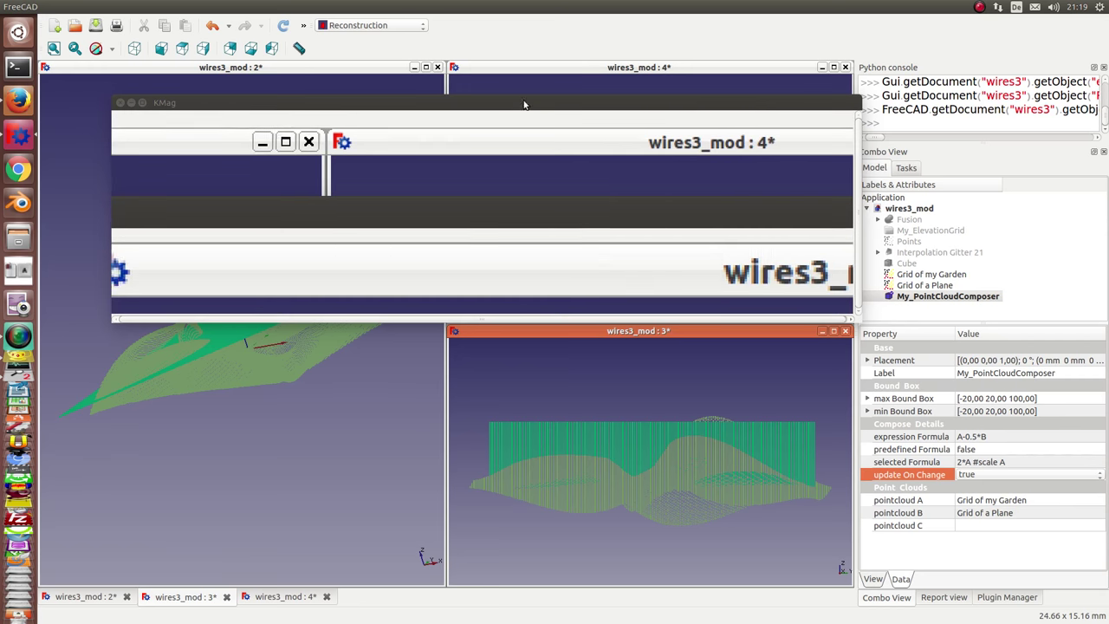
left_click(283, 27)
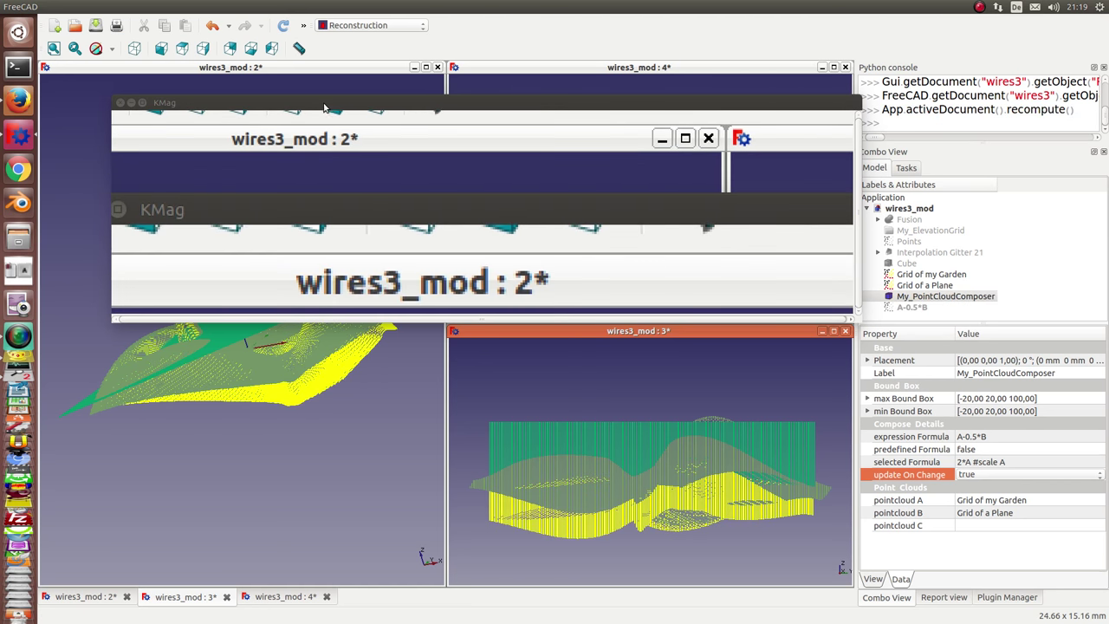
key("ctrl+q")
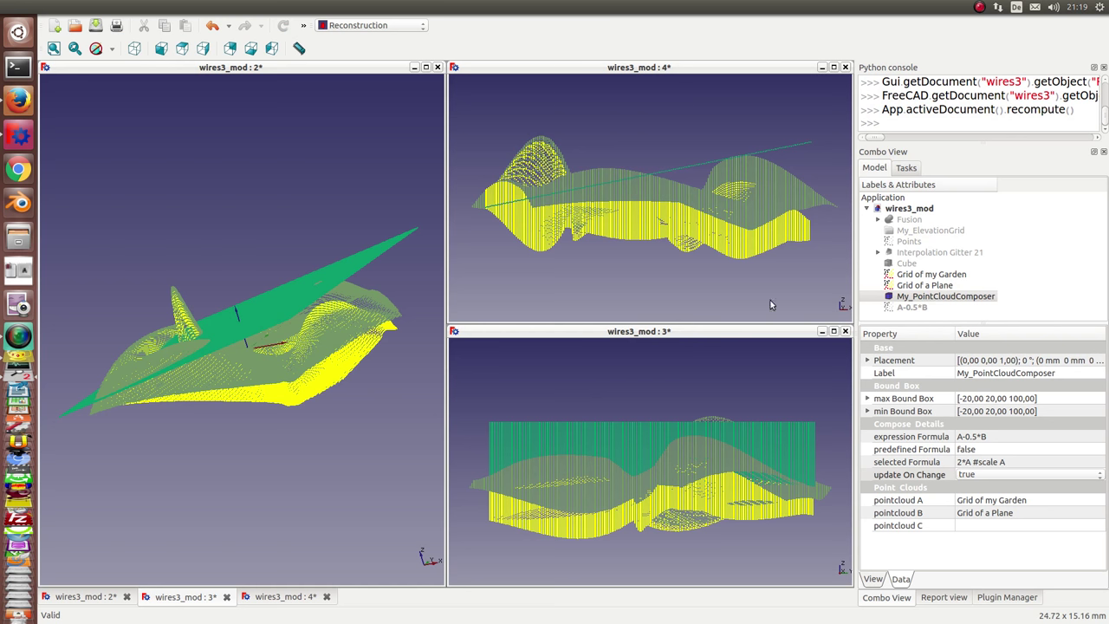
middle_click_drag(396, 438, 248, 292)
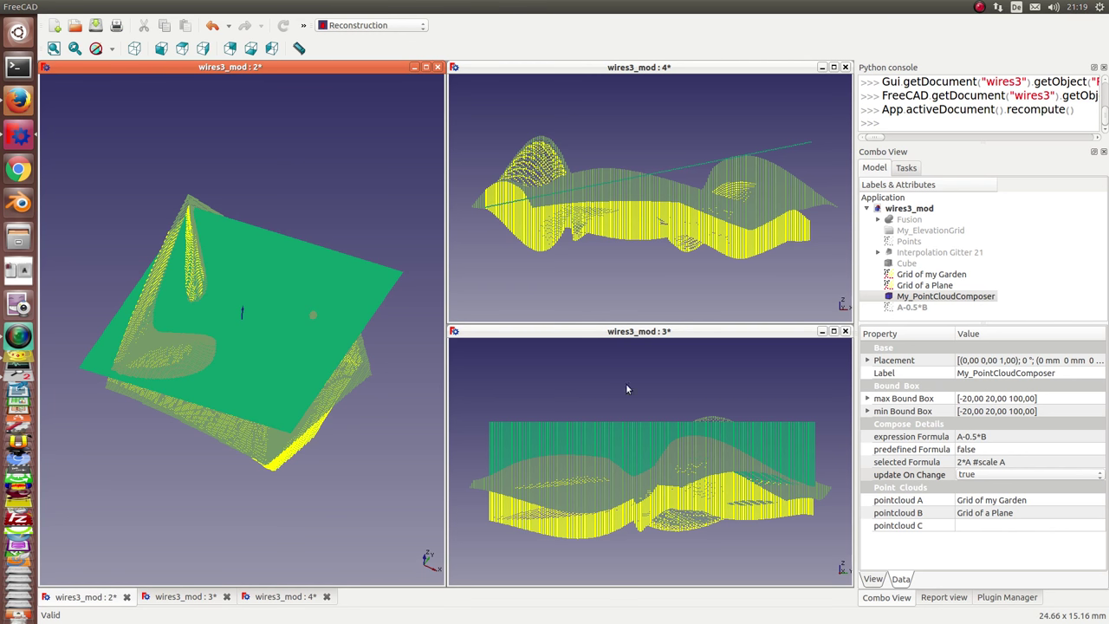
middle_click_drag(336, 561, 299, 445)
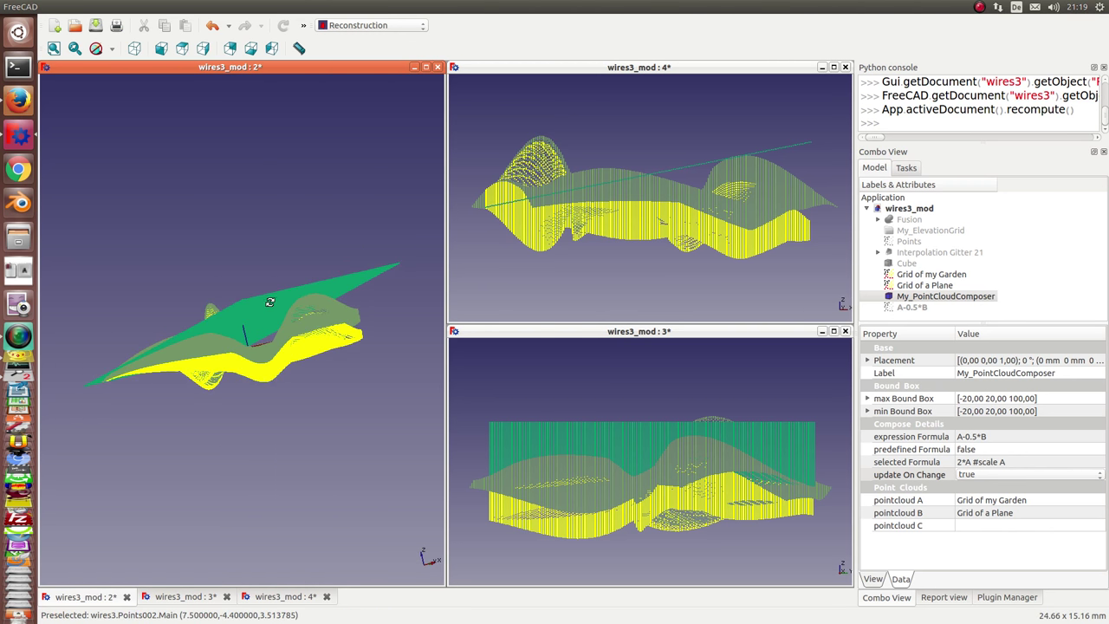
middle_click_drag(272, 302, 315, 305)
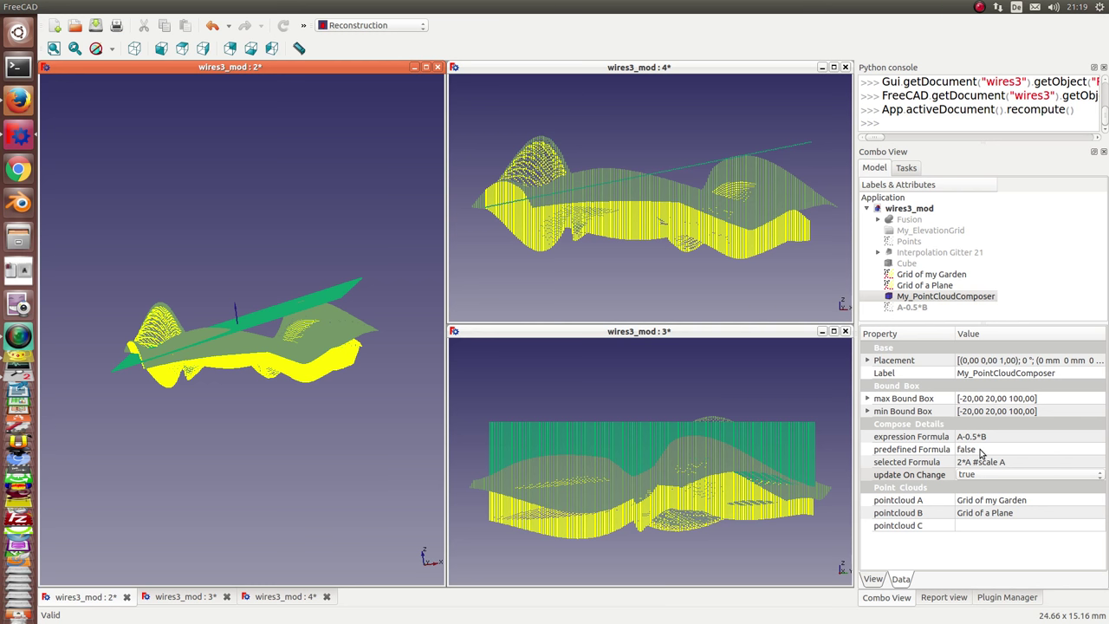
Hide Grid of my Garden and Grid of a Plane, then select My_PointCloudComposer
left_click(912, 275)
key("space")
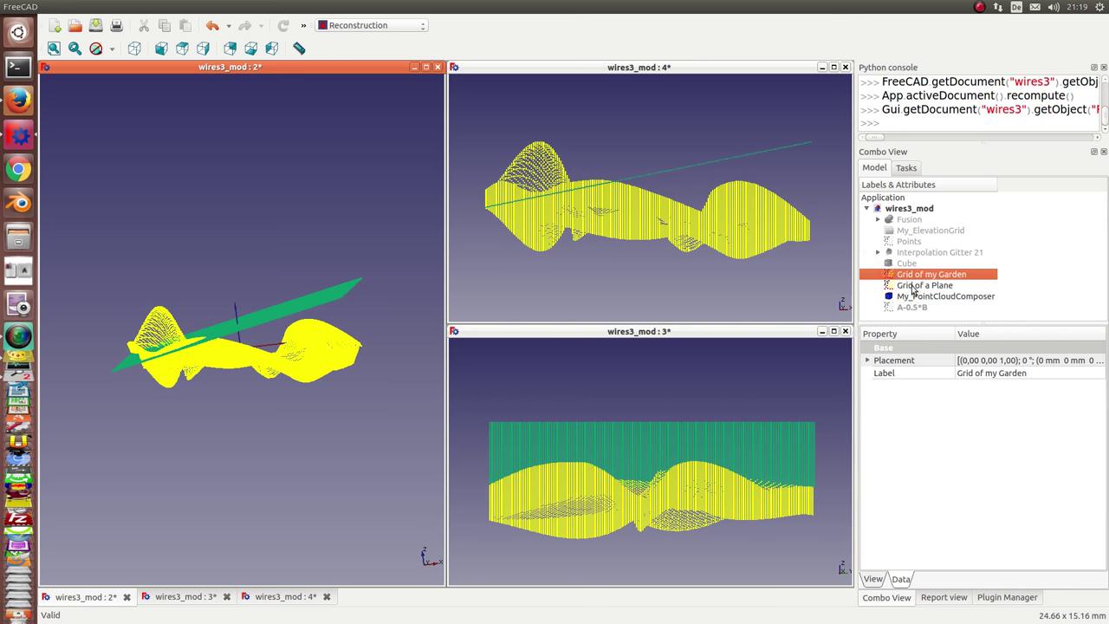
left_click(913, 286)
key("space")
left_click(904, 296)
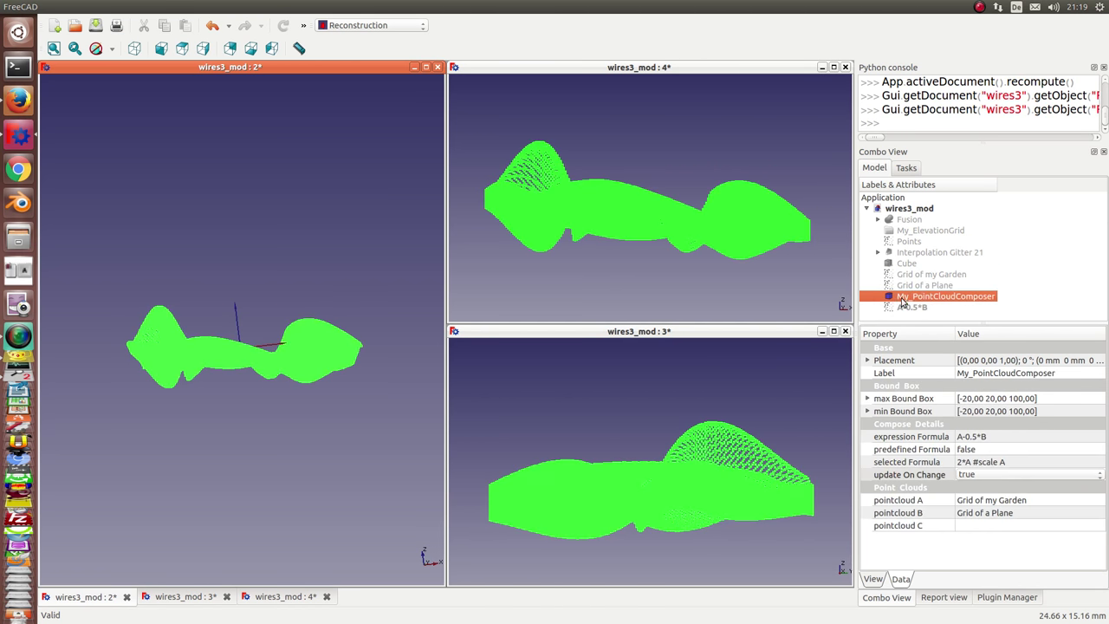
Set the composer's selected Formula to 10*sin(B) from the predefined list
left_click(1017, 462)
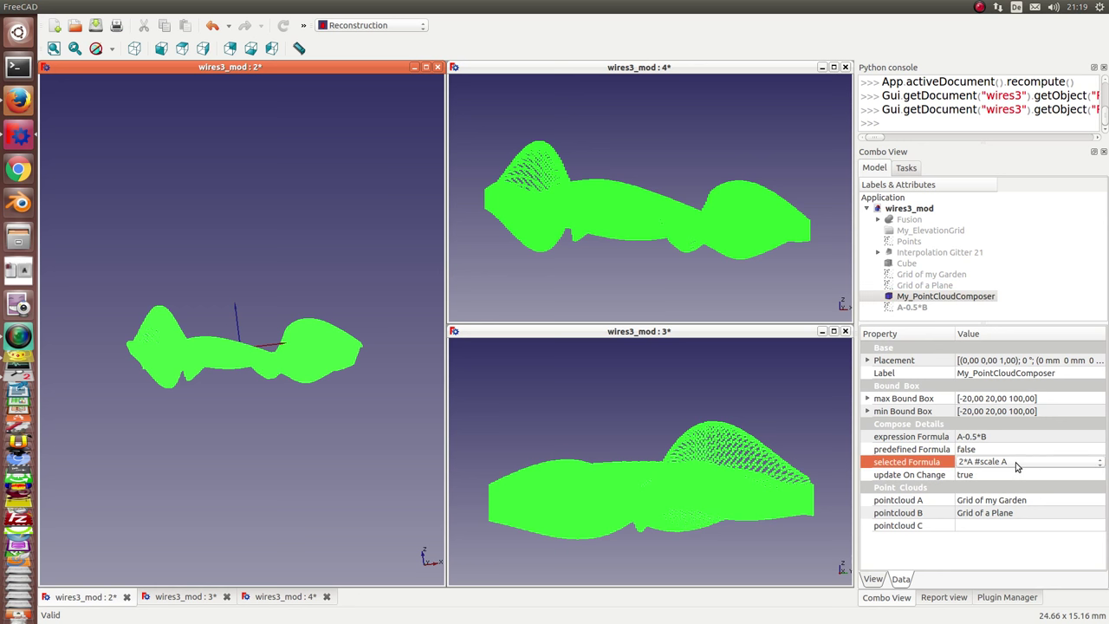
scroll(1019, 467, "down", 1)
left_click(1100, 464)
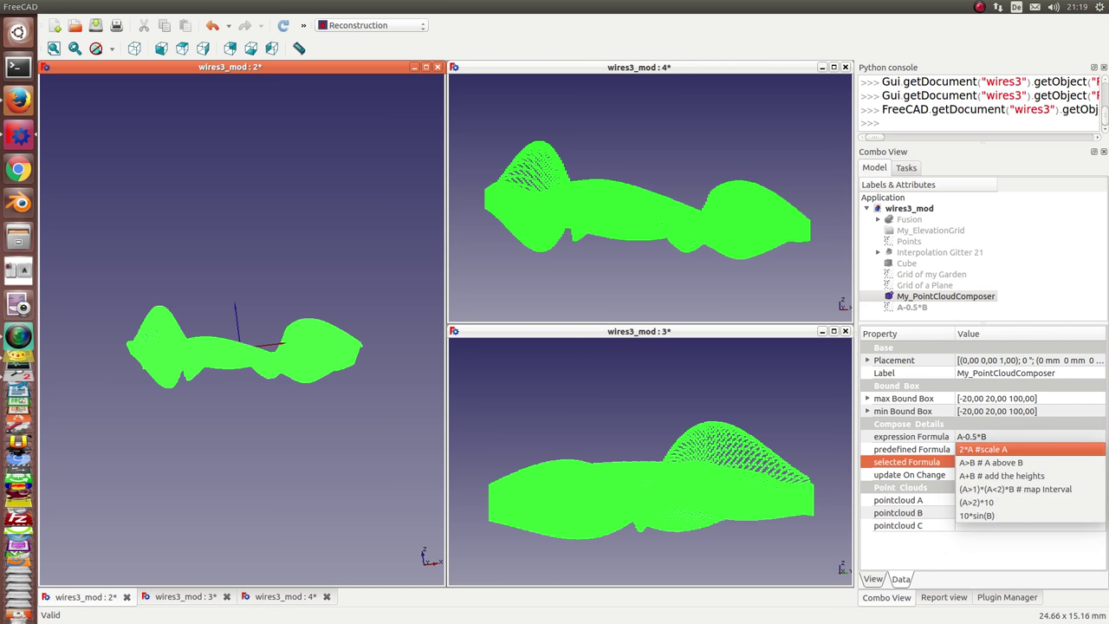
left_click(996, 517)
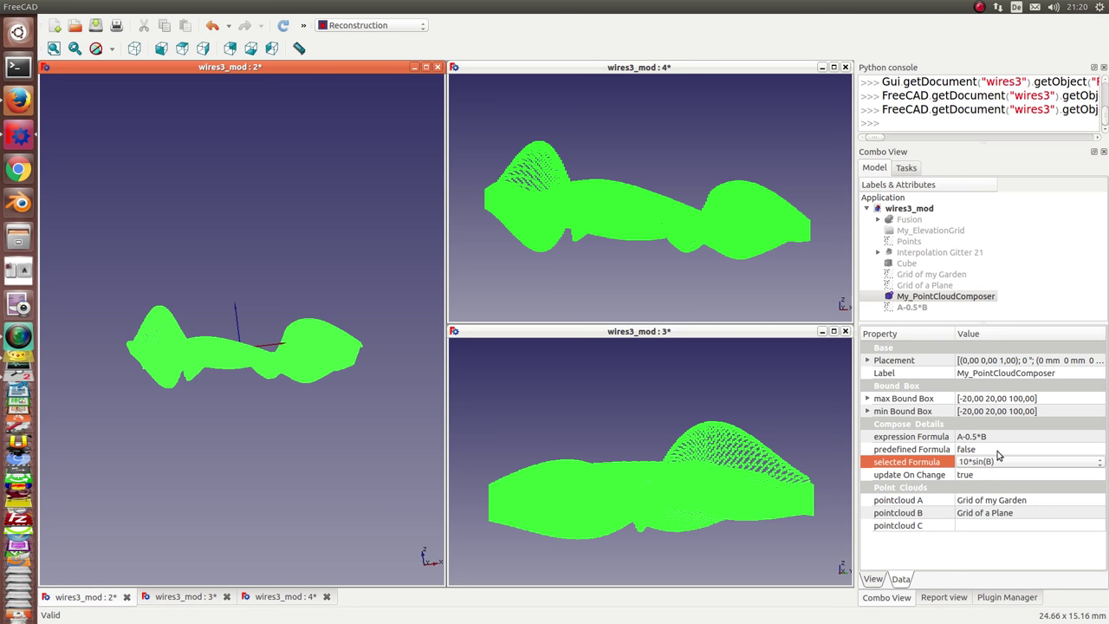
Keep predefined Formula true and recompute to get the arched 10*sin(B) point cloud
left_click(995, 450)
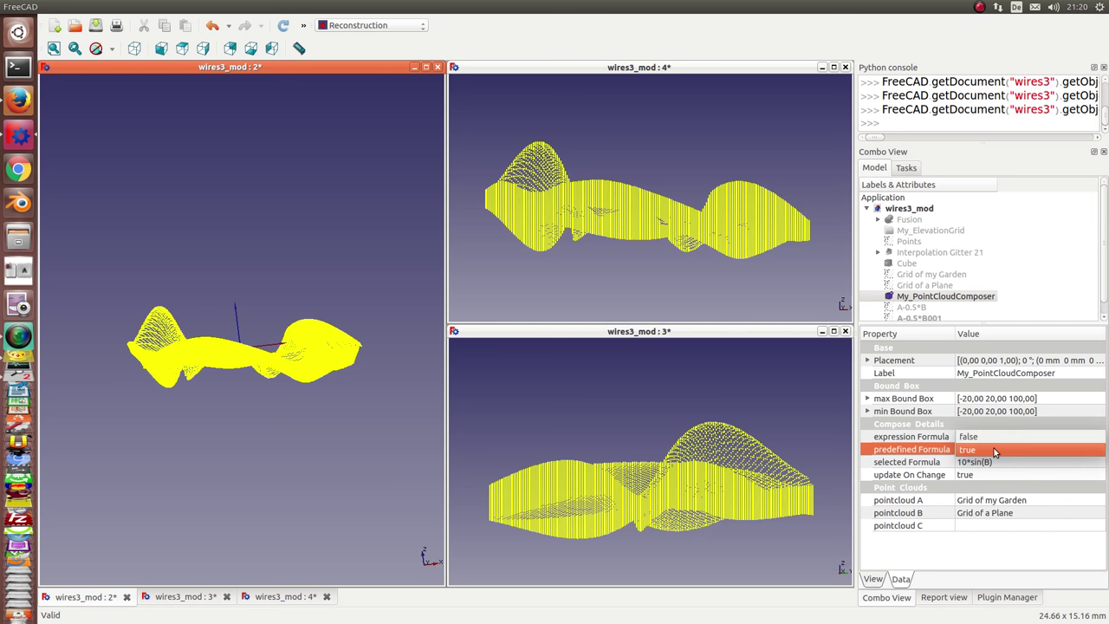
left_click(994, 445)
left_click(992, 453)
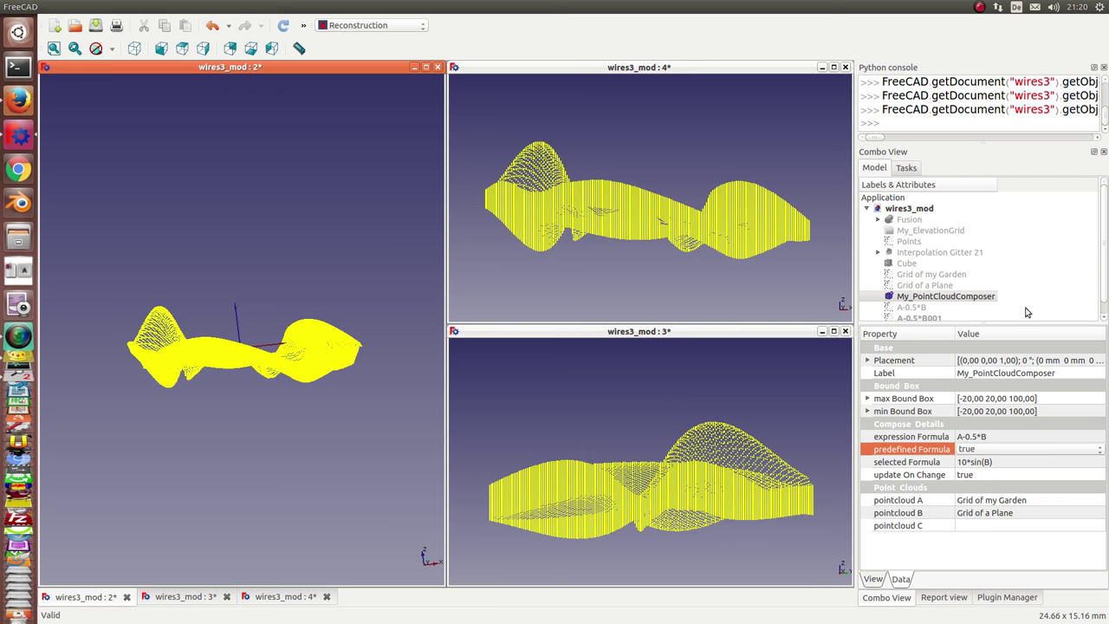
left_click(296, 48)
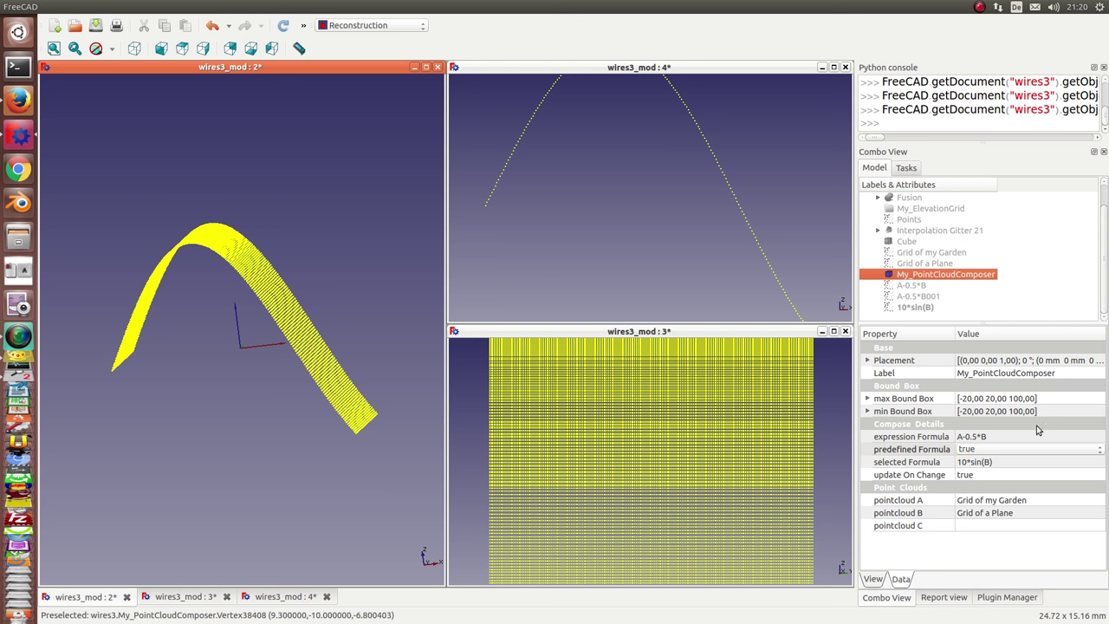
Choose (A>2)*10 as the selected formula and recompute, leaving flat patches where the garden exceeds 2
left_click(1032, 465)
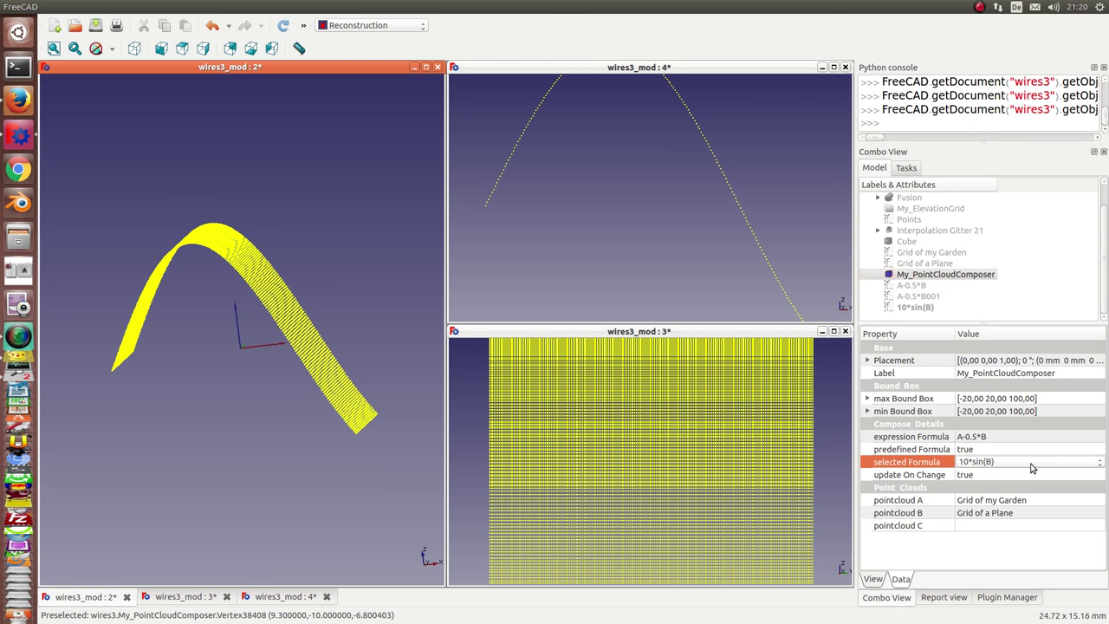
left_click(1031, 466)
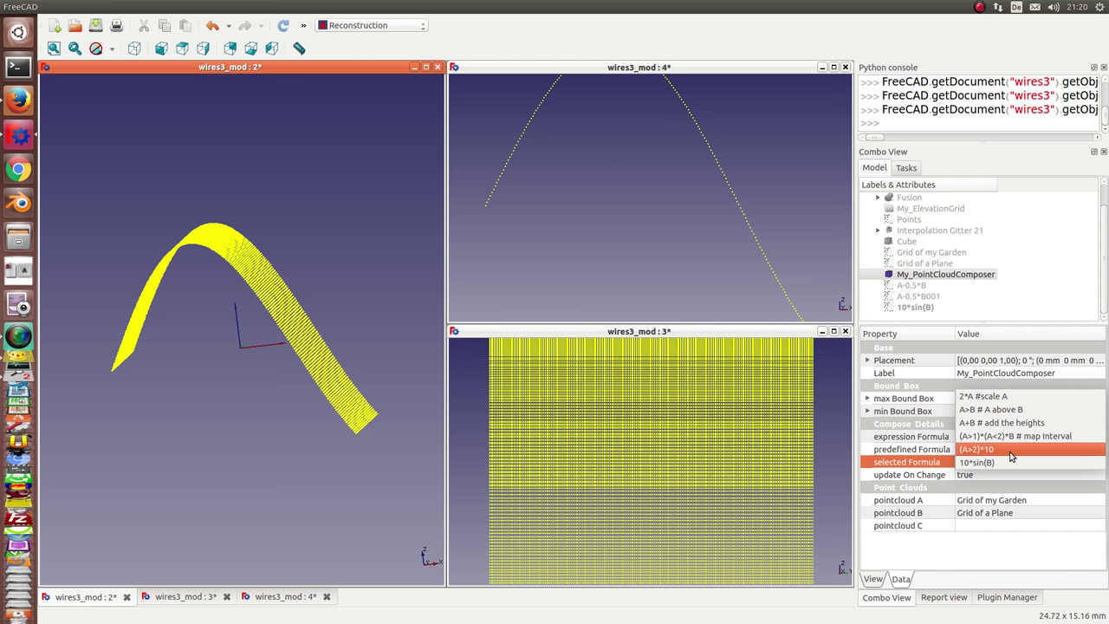
left_click(1010, 450)
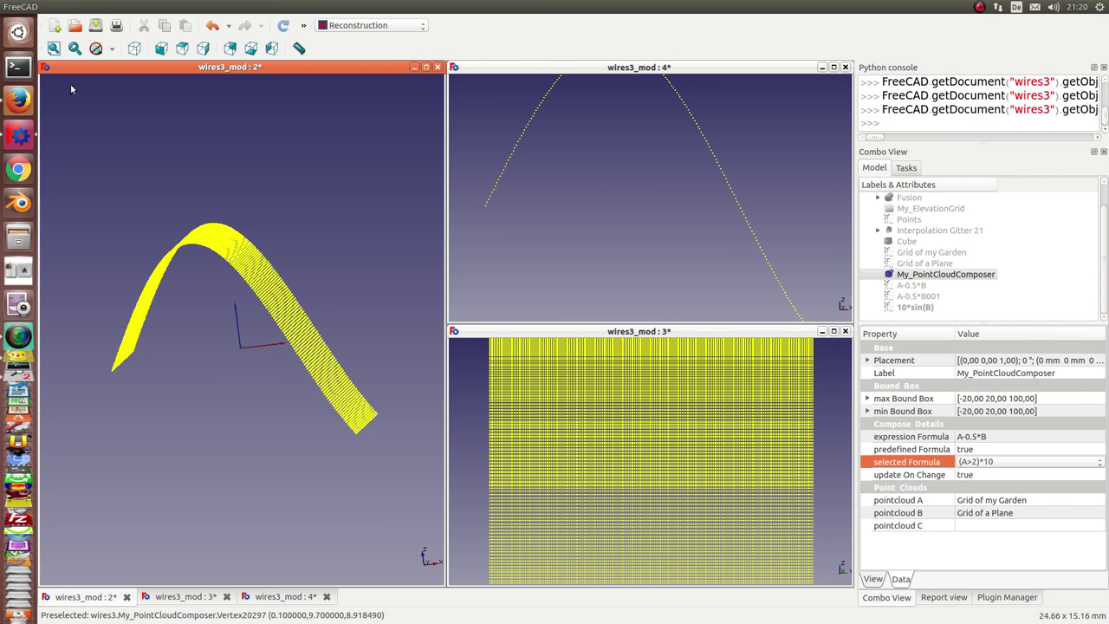
left_click(285, 27)
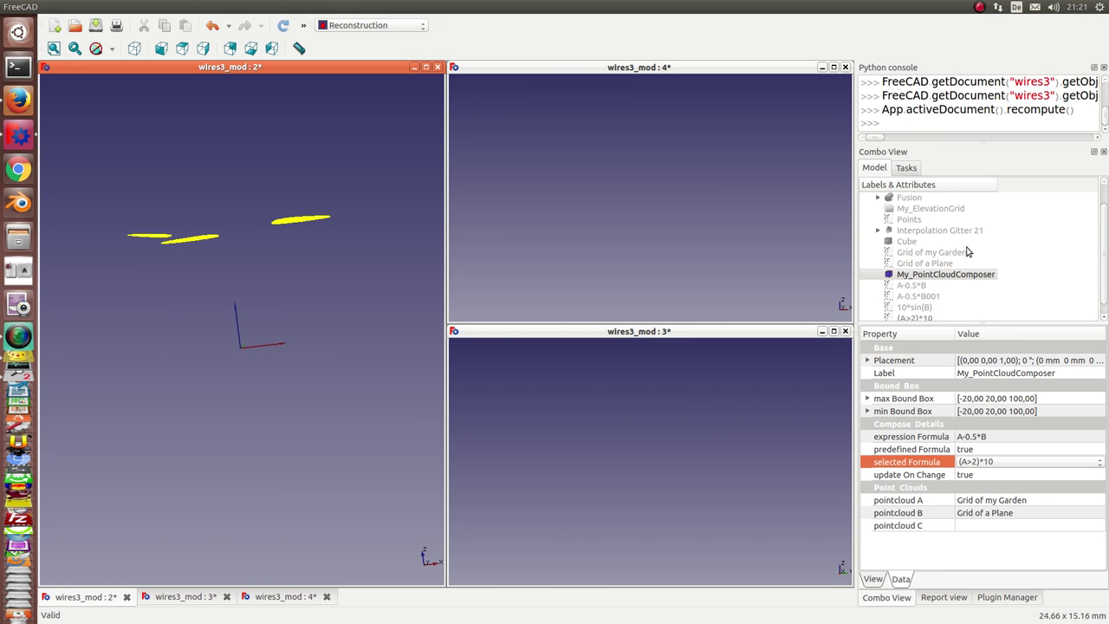
Make the hidden Cube visible and orbit the view around it
left_click(904, 242)
key("space")
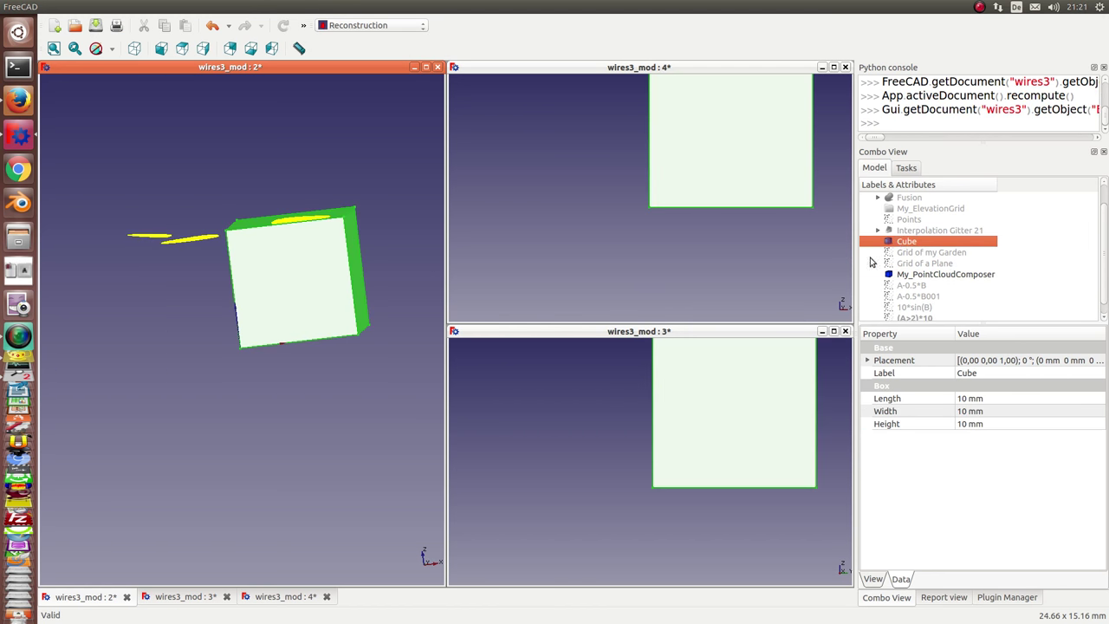
scroll(240, 455, "down", 2)
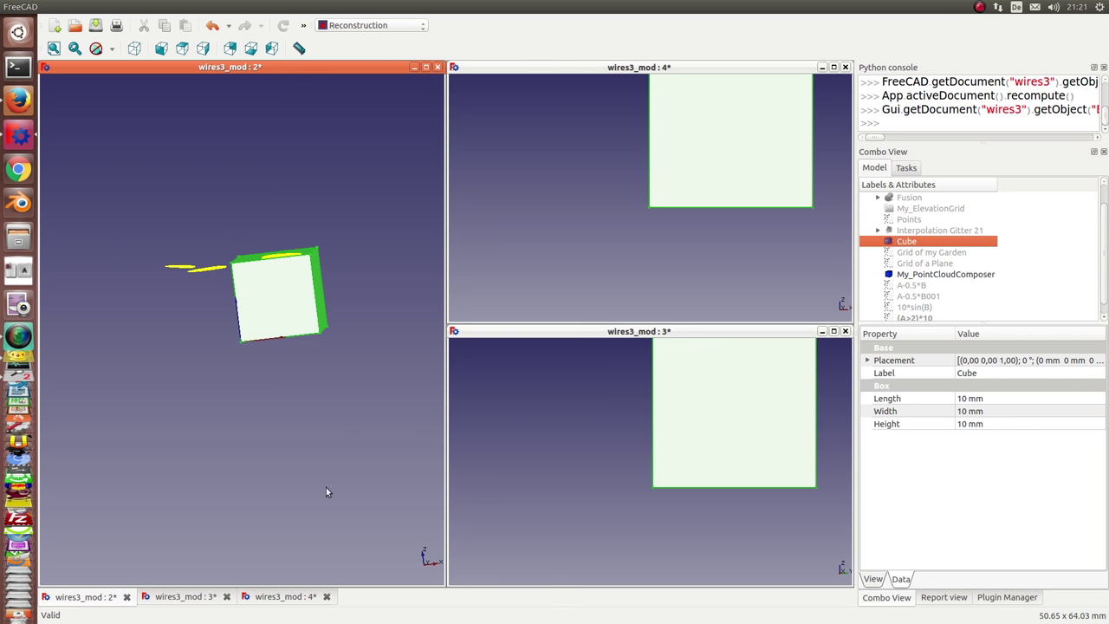
scroll(527, 483, "down", 3)
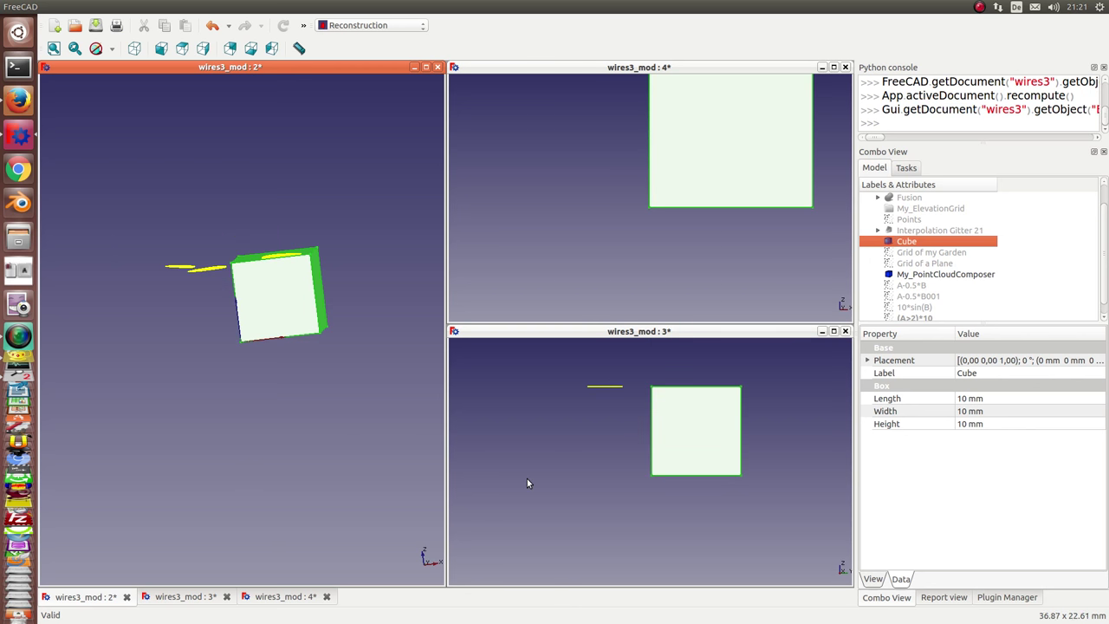
left_click(567, 241)
scroll(563, 246, "down", 3)
middle_click_drag(283, 383, 268, 441)
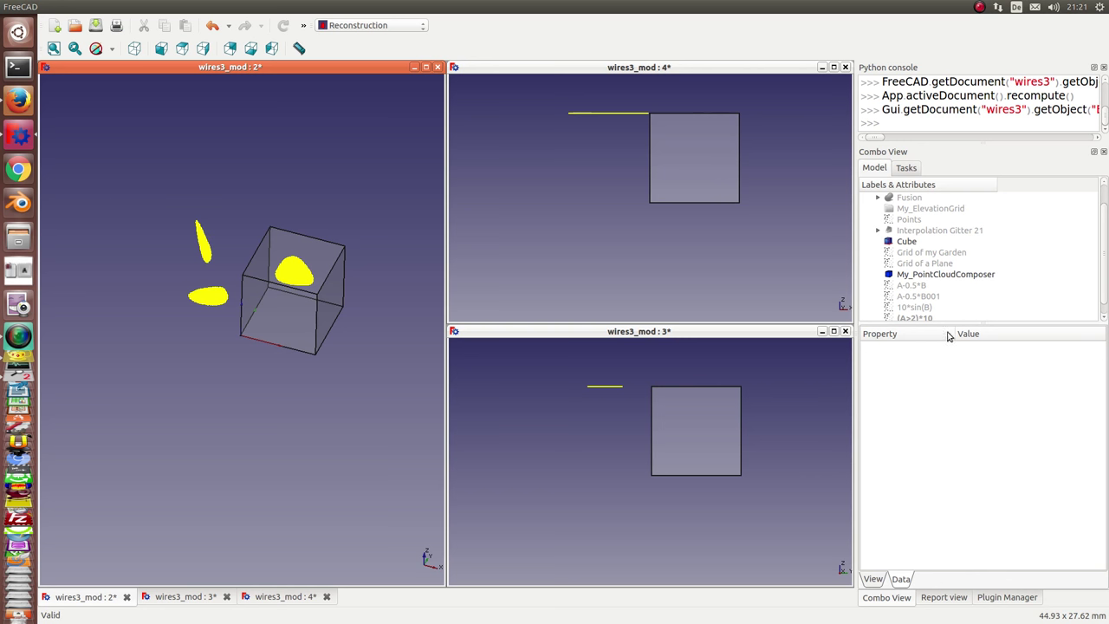
Show Grid of my Garden beneath the (A>2)*10 patches, orbit it, and select My_PointCloudComposer
left_click(936, 252)
key("space")
middle_click_drag(320, 466, 283, 436)
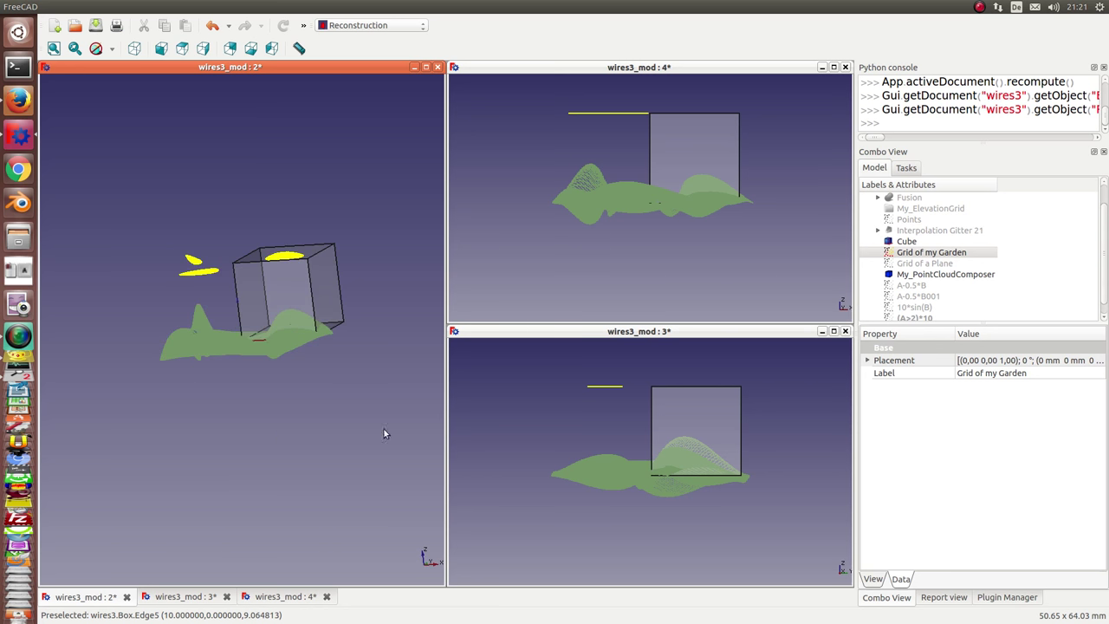
scroll(979, 294, "down", 1)
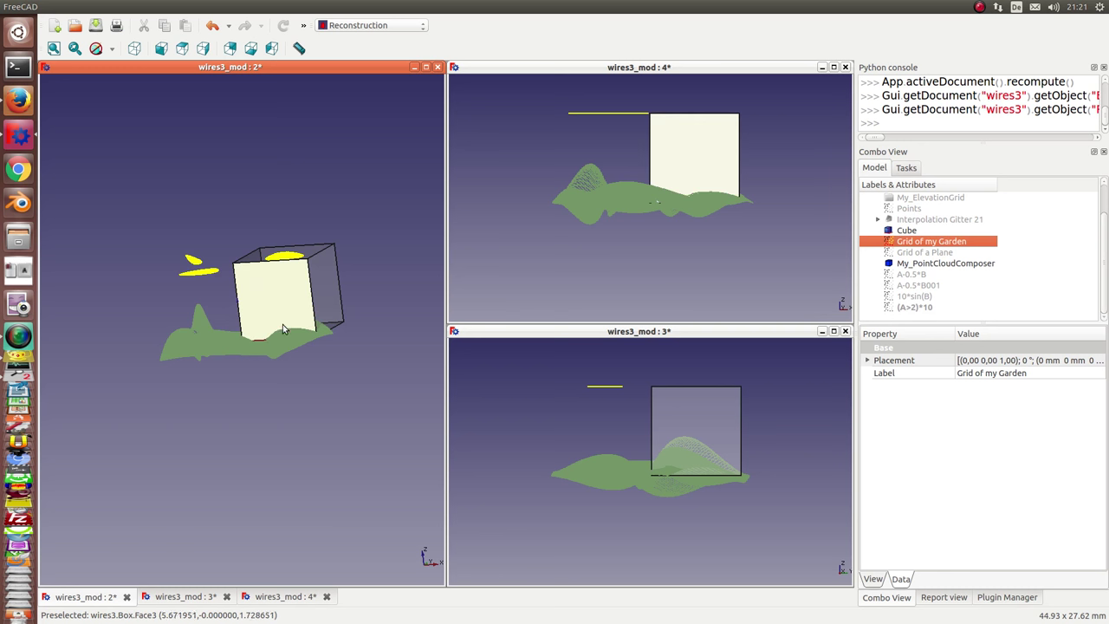
middle_click_drag(319, 354, 309, 384)
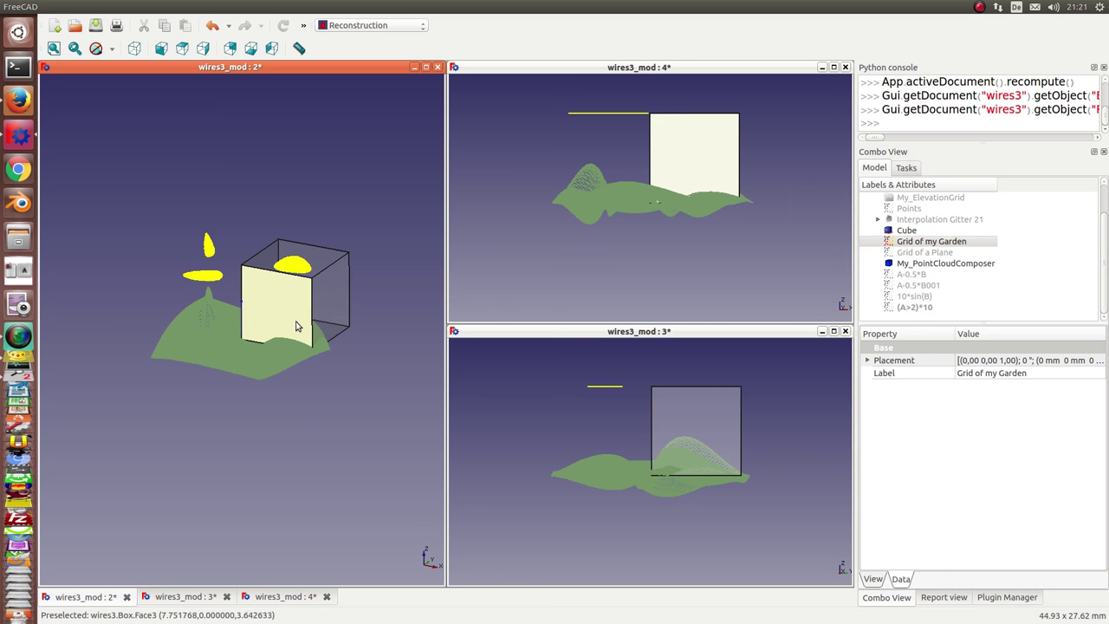
left_click(950, 266)
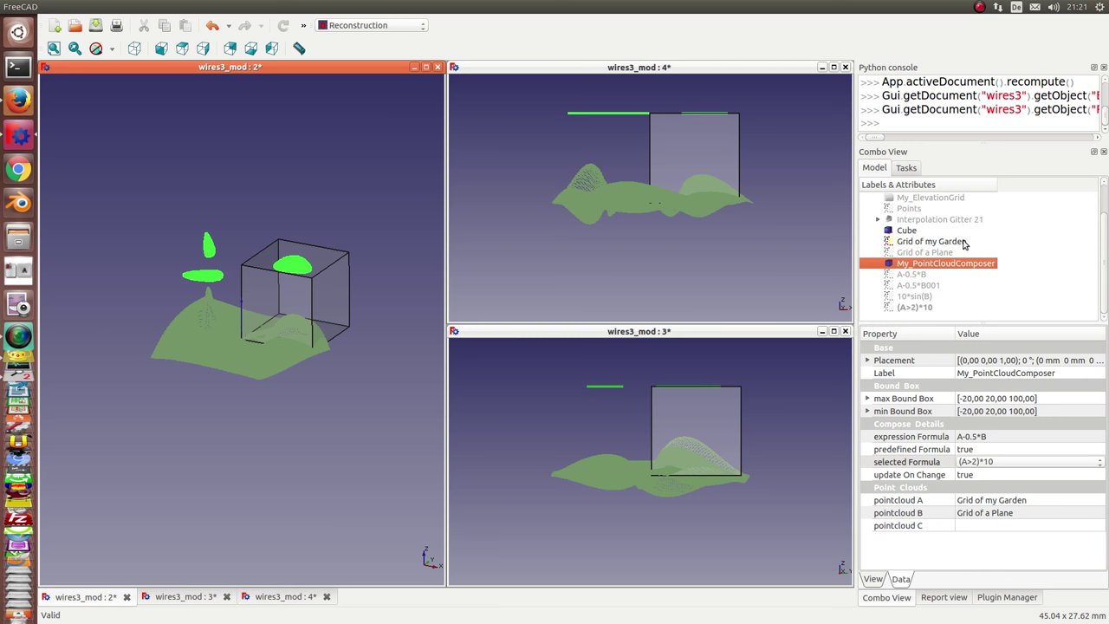
Set the selected formula to (A>1)*(A<2)*B # map interval and recompute
left_click(1040, 463)
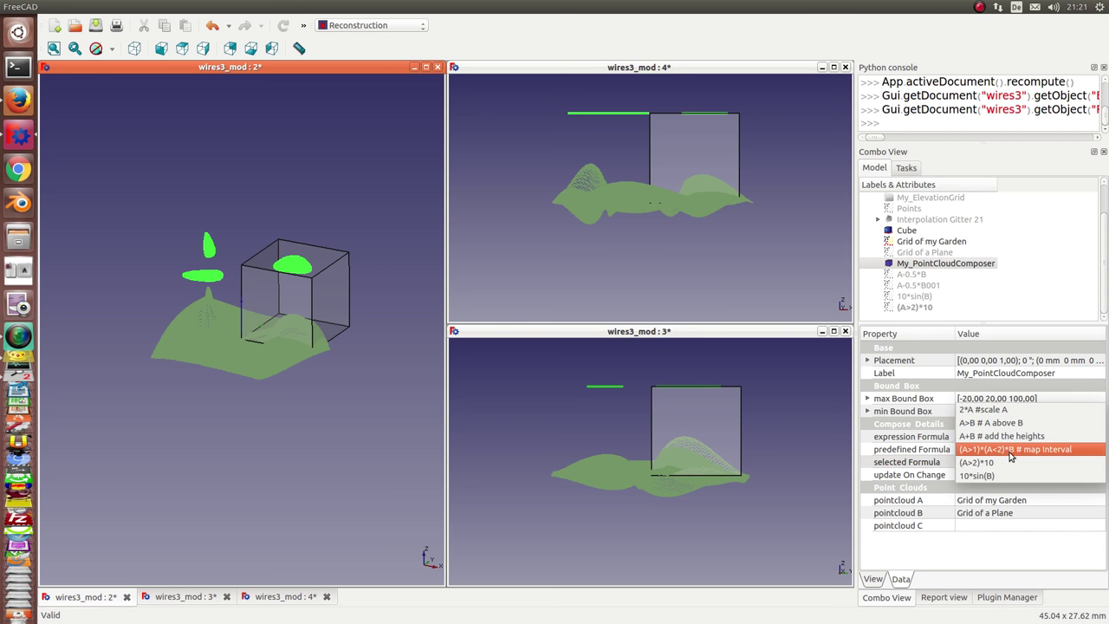
left_click(1012, 450)
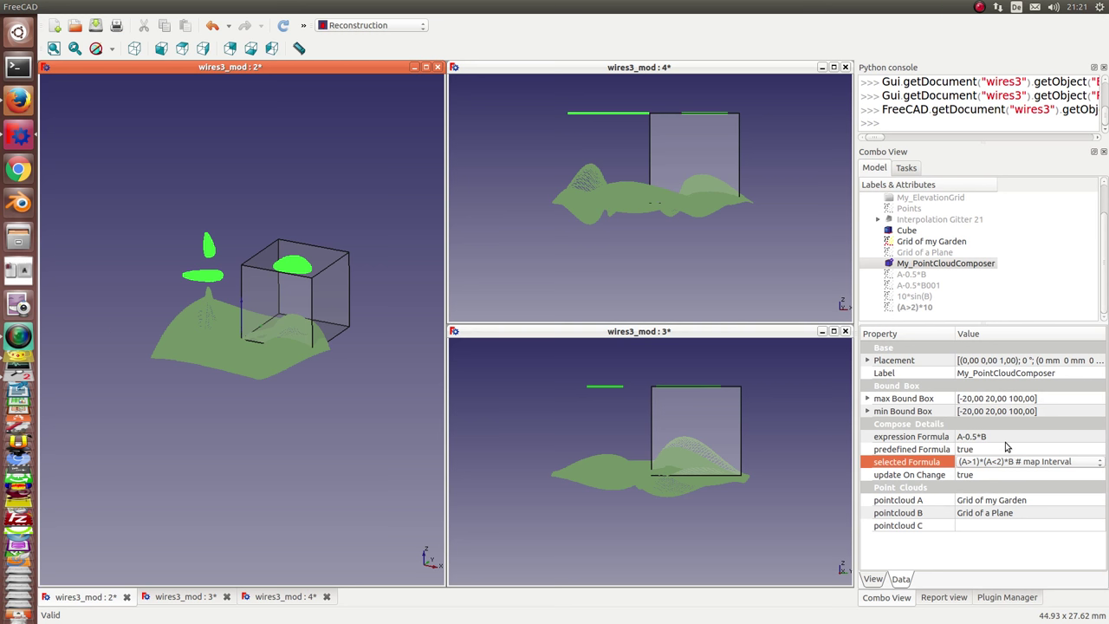
left_click(284, 27)
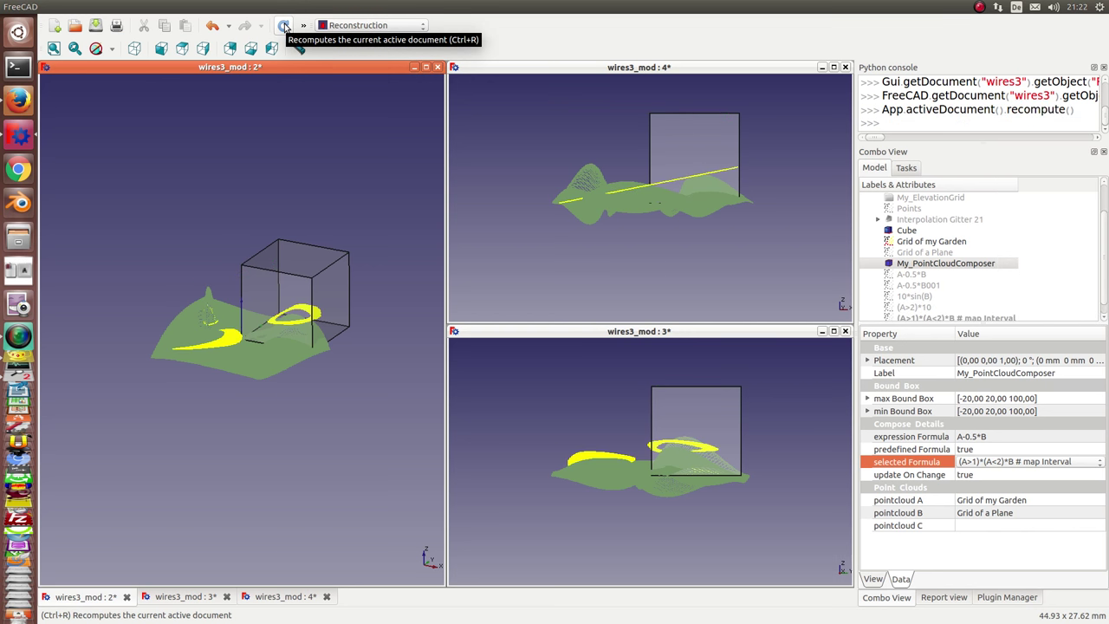
Inspect the yellow ring-shaped bands from orbit and top views
middle_click_drag(413, 345, 347, 356)
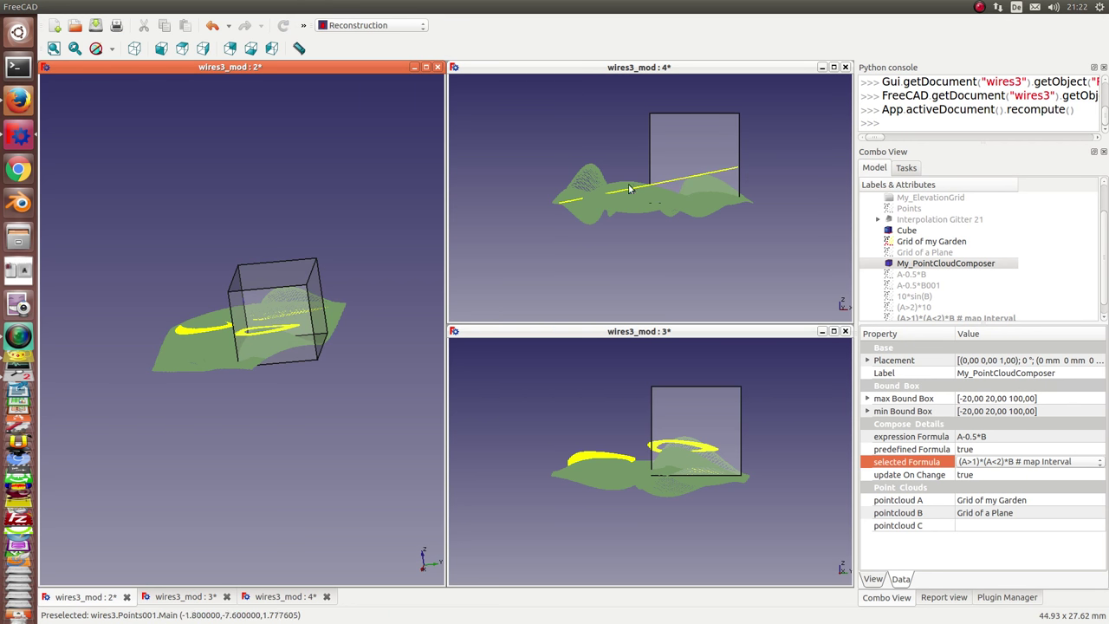
middle_click_drag(272, 383, 217, 399)
left_click(76, 429)
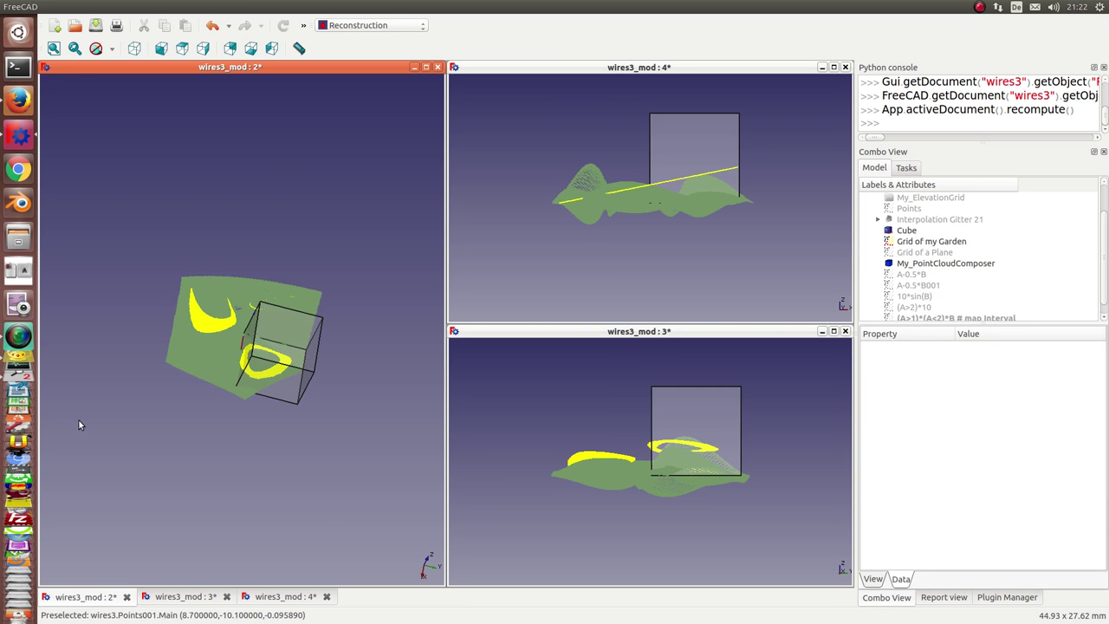
key("2")
scroll(215, 409, "up", 3)
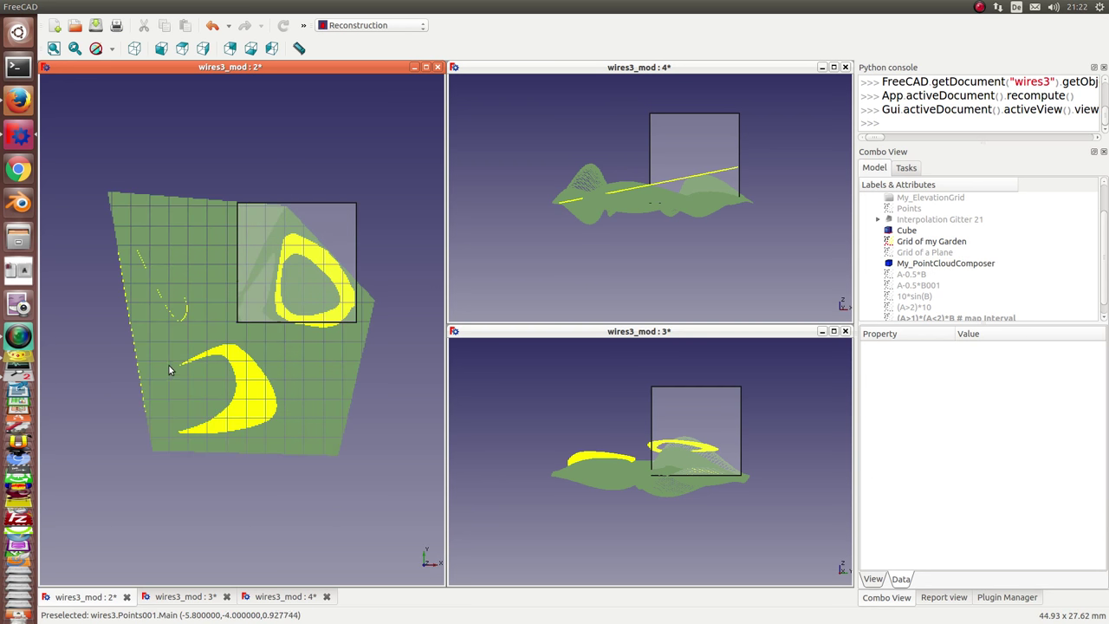
left_click(268, 390)
middle_click_drag(280, 492, 624, 339)
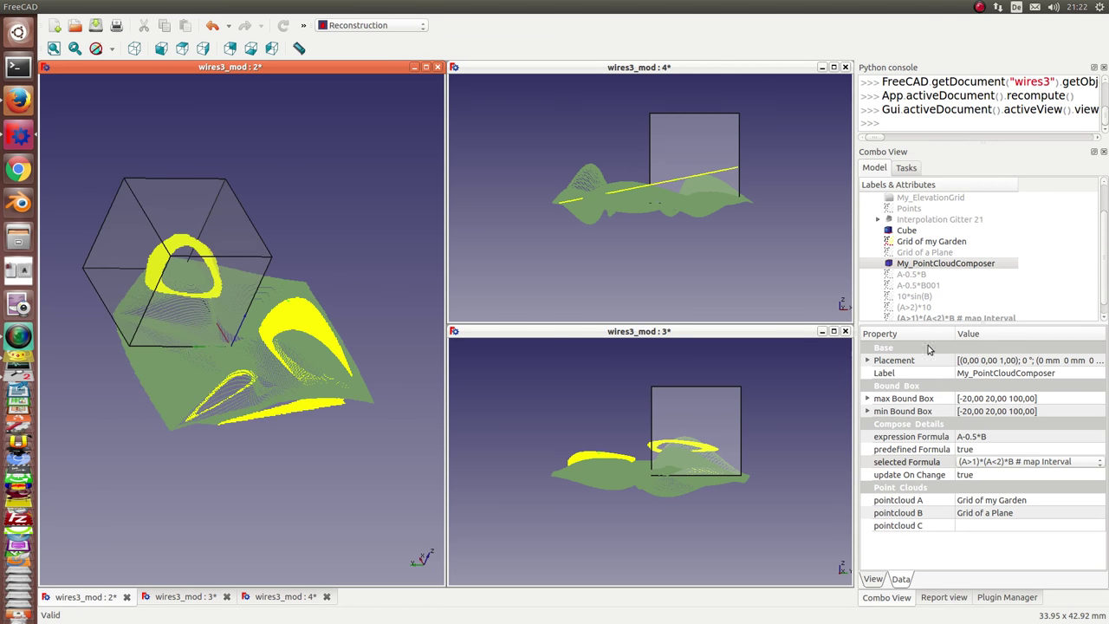
Apply the A>B # A above B formula, recompute, and orbit to examine the result
left_click(1100, 462)
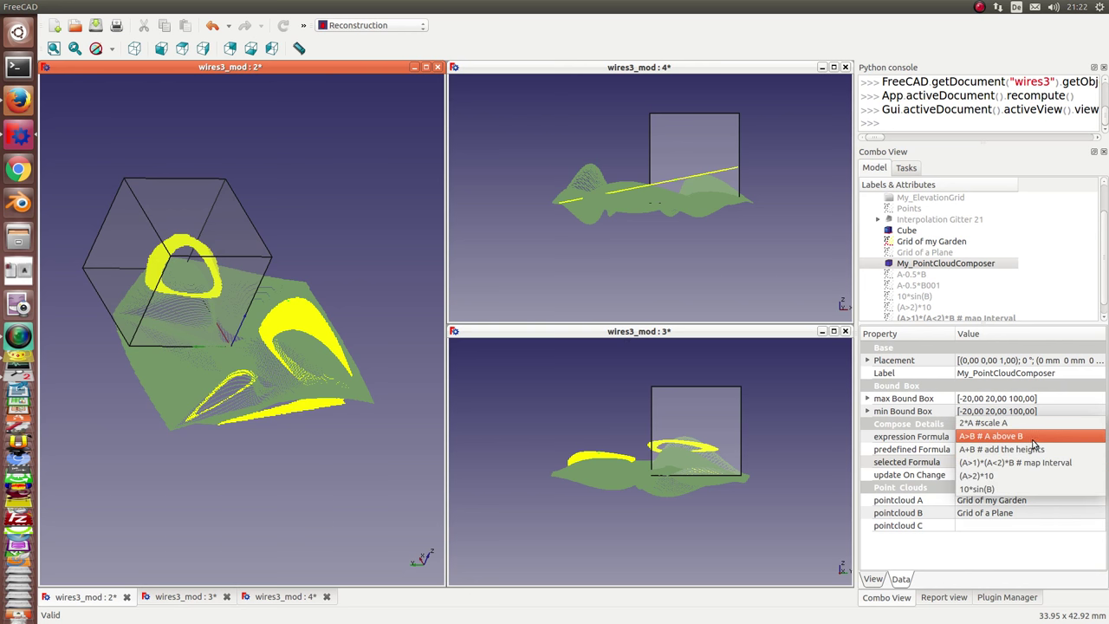
left_click(976, 439)
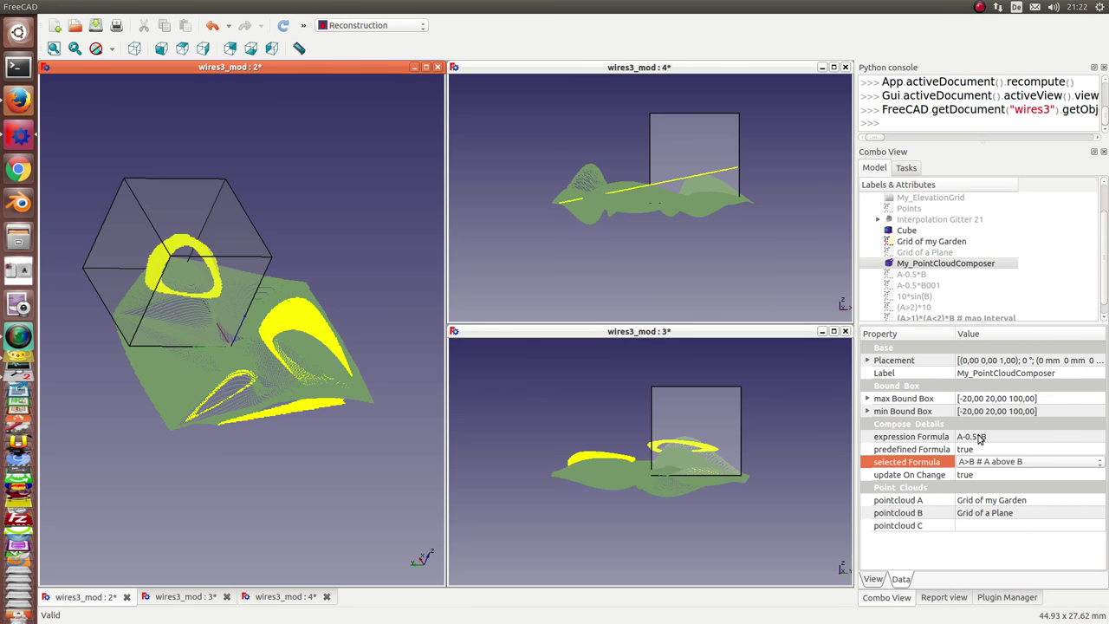
left_click(286, 25)
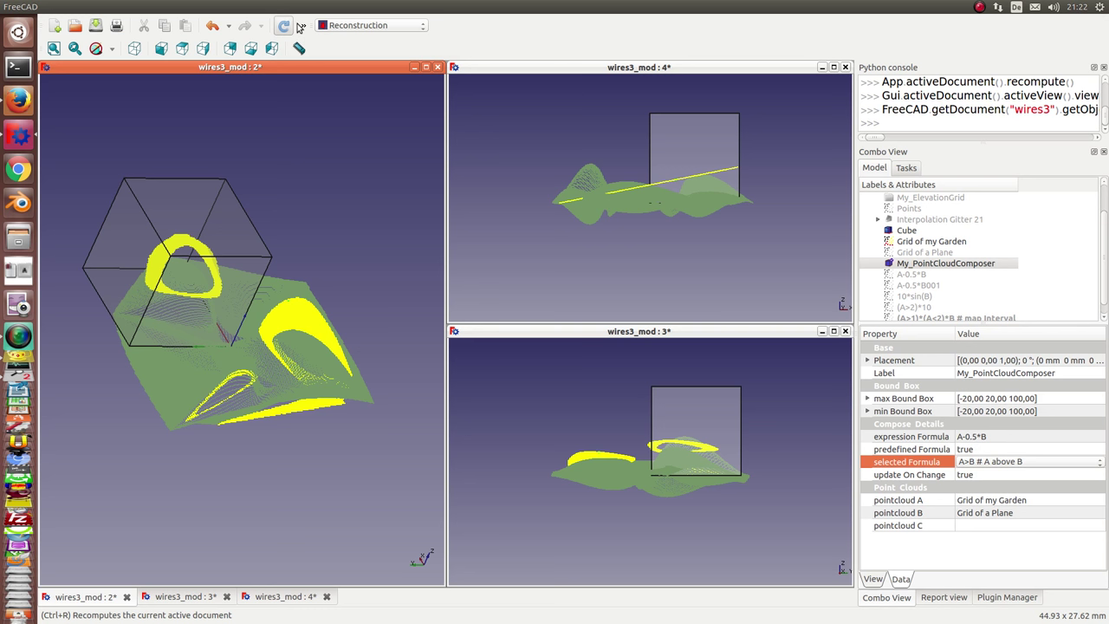
left_click(297, 26)
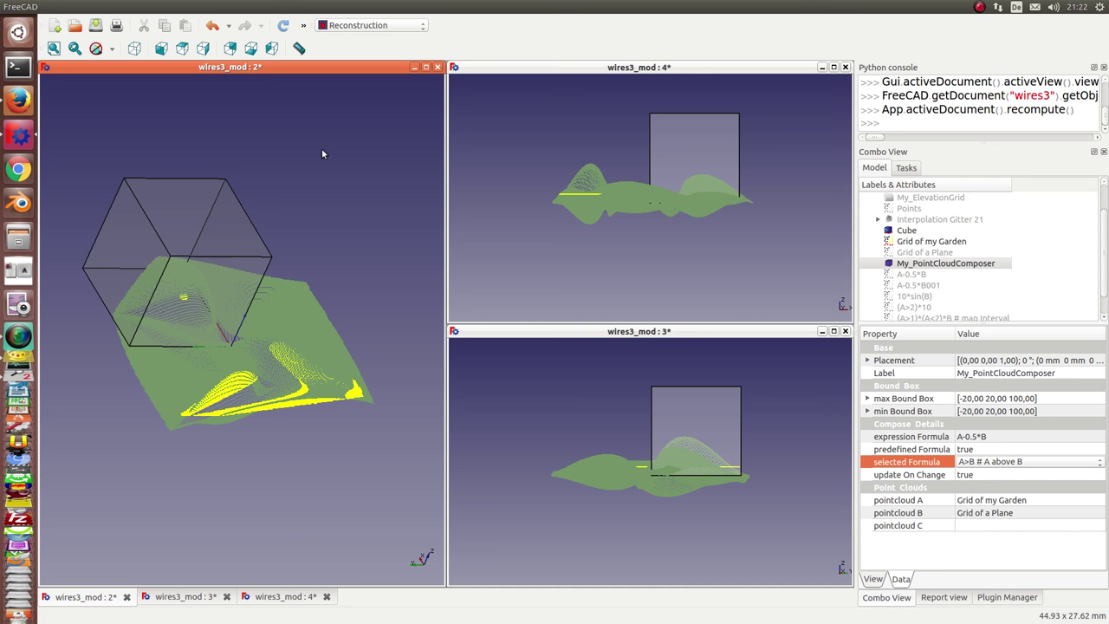
middle_click_drag(366, 264, 327, 323)
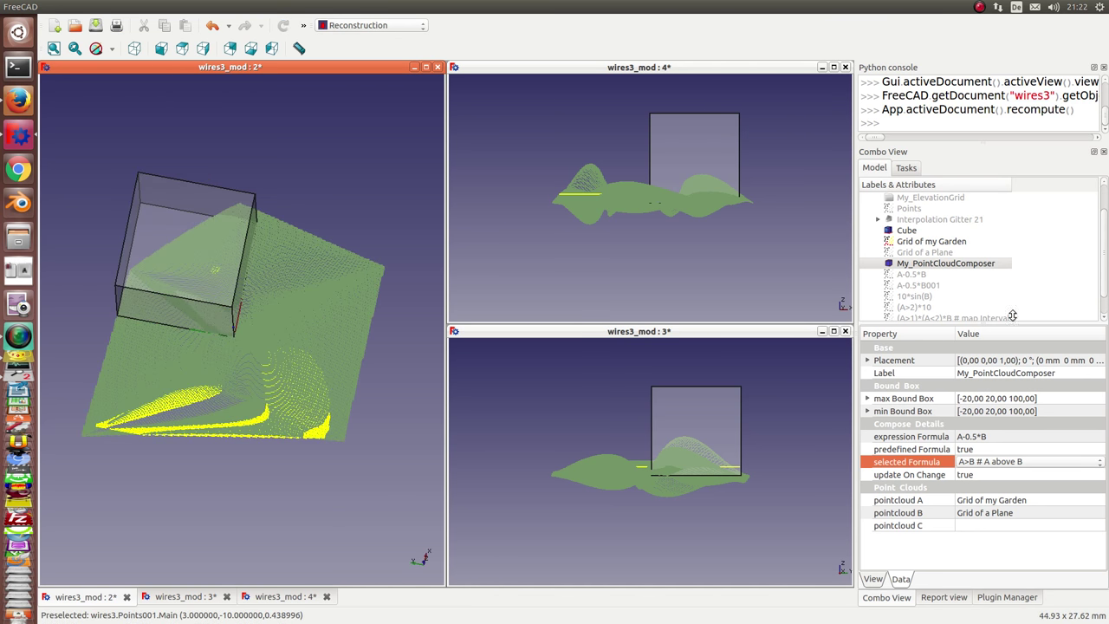
scroll(1055, 286, "down", 1)
middle_click_drag(785, 247, 713, 248)
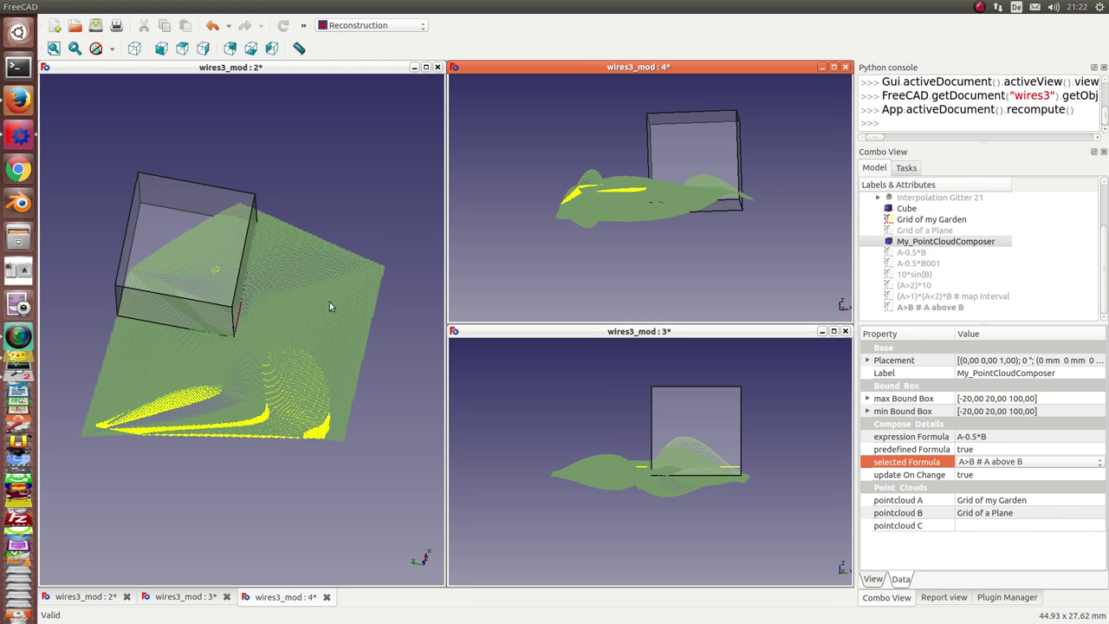
Select Grid of a Plane, orbit it with the cube, then list the composer's predefined formulas
left_click(919, 230)
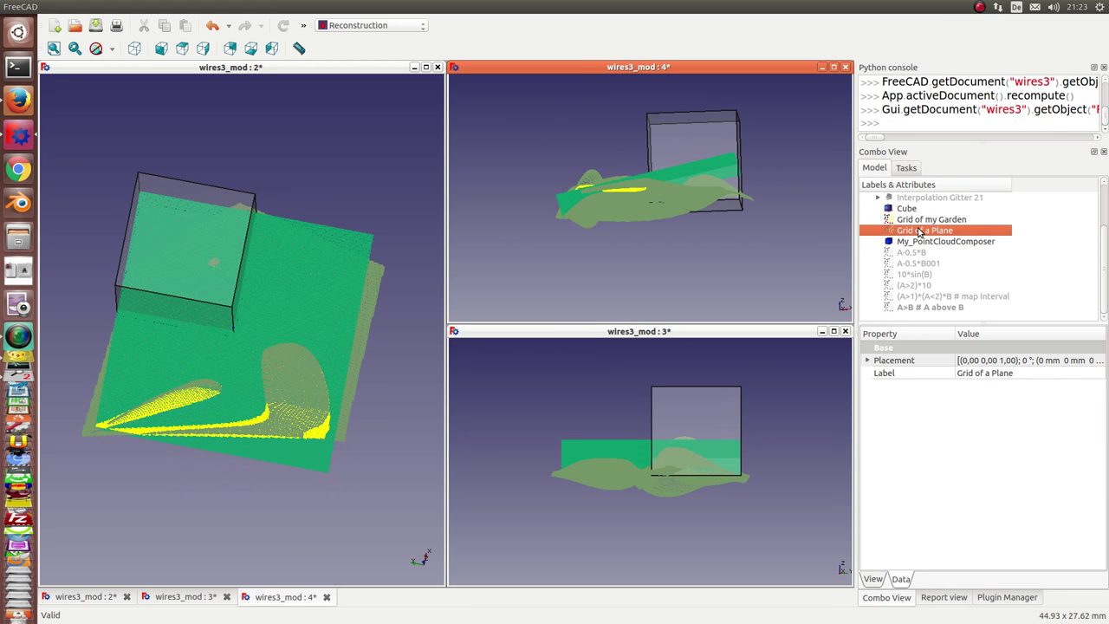
middle_click_drag(356, 459, 237, 468)
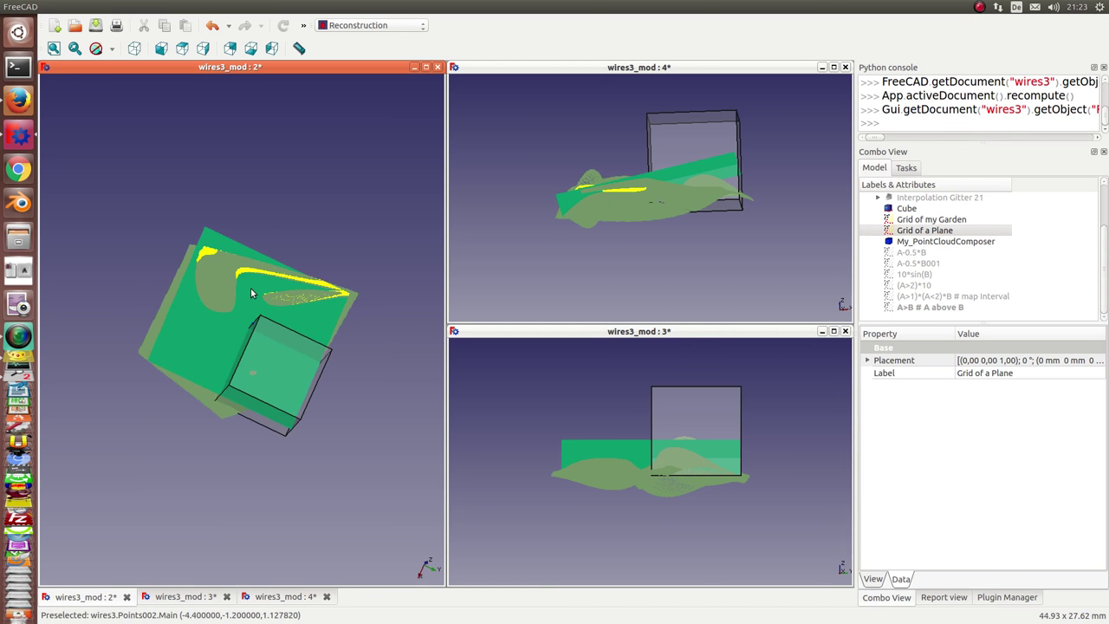
middle_click_drag(40, 313, 196, 496)
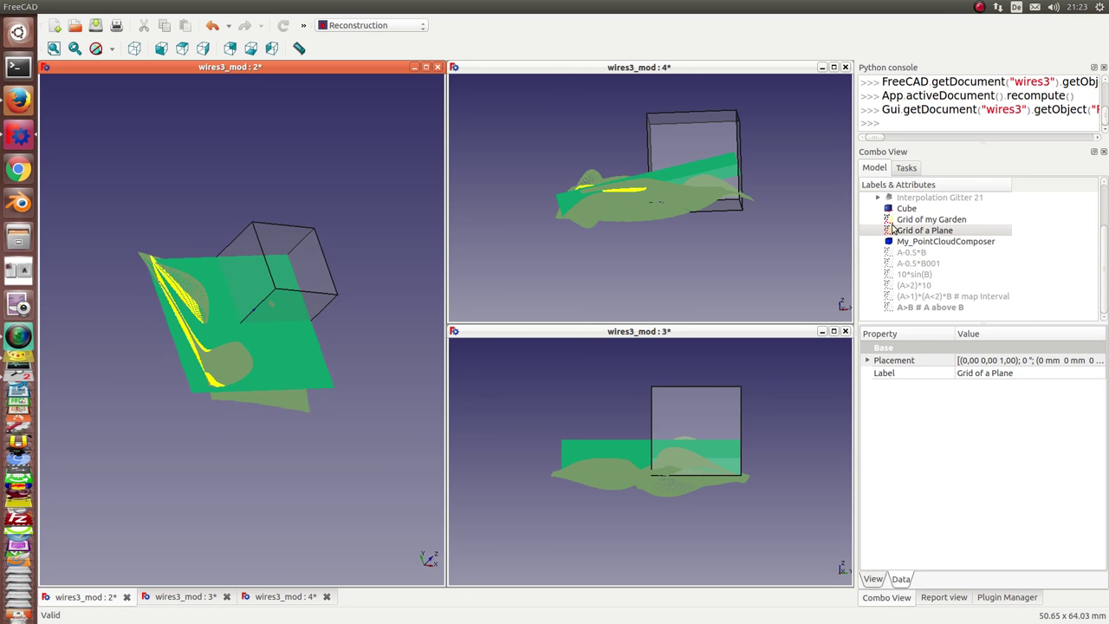
left_click(925, 244)
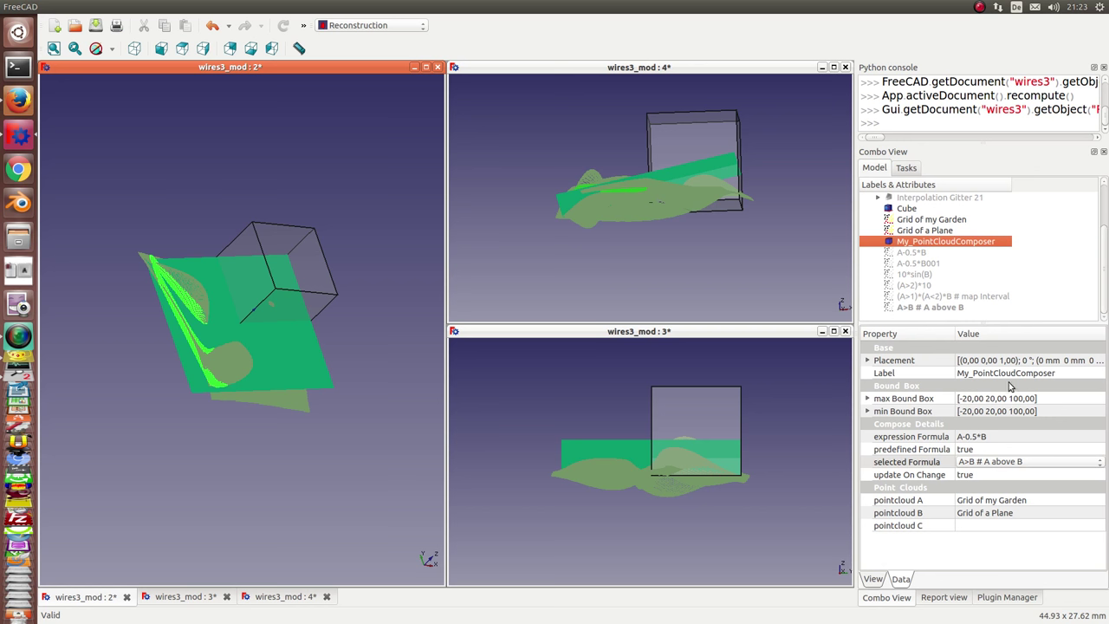
left_click(1101, 465)
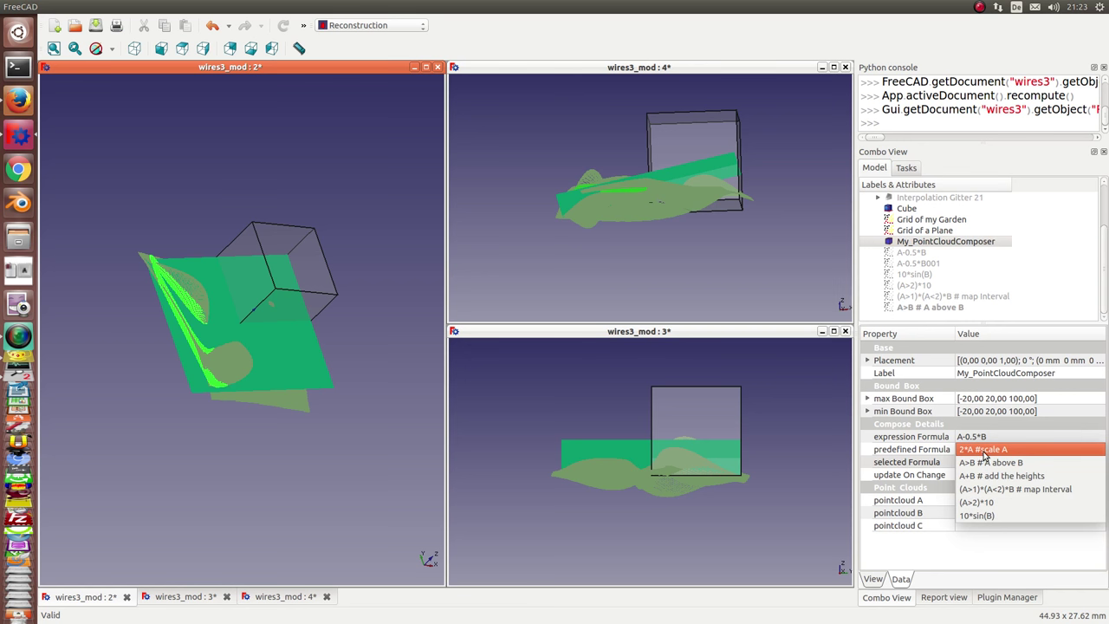
Switch the composer to the '2*A #scale A' formula and recompute to show the doubled cloud
left_click(985, 451)
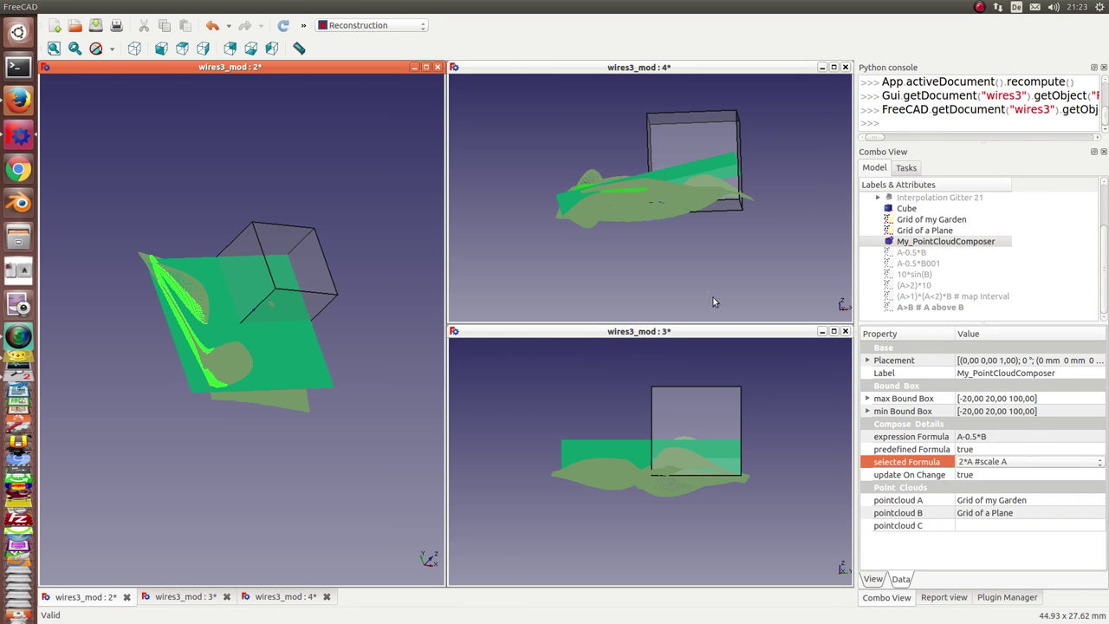
left_click(286, 26)
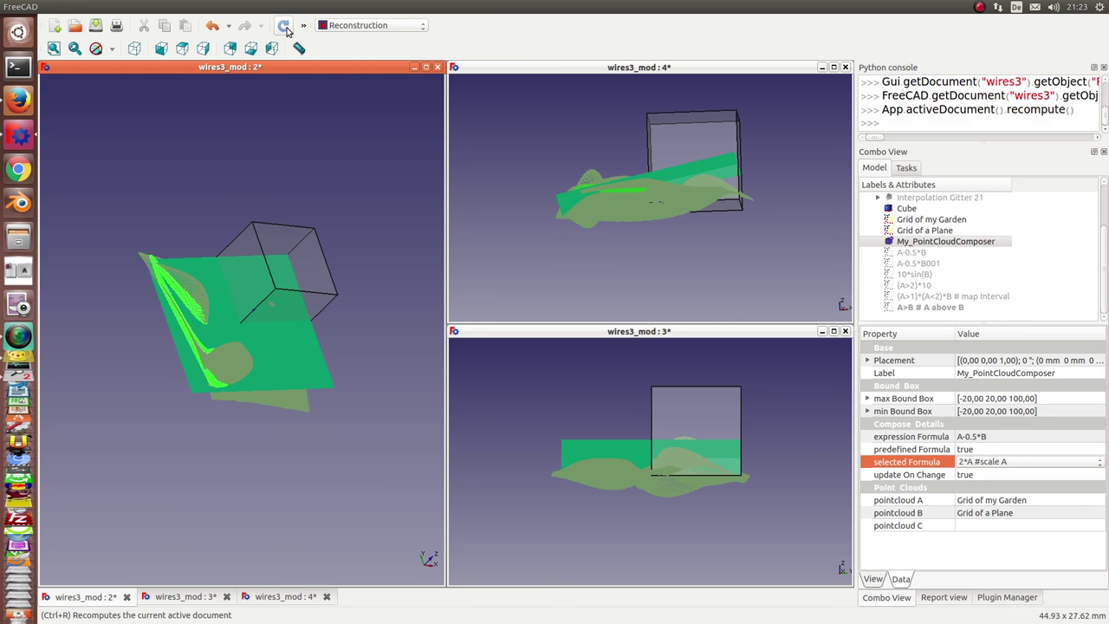
middle_click_drag(334, 214, 280, 153)
Hide the cube and the Grid of a Plane, leaving only the yellow composer cloud
left_click(936, 231)
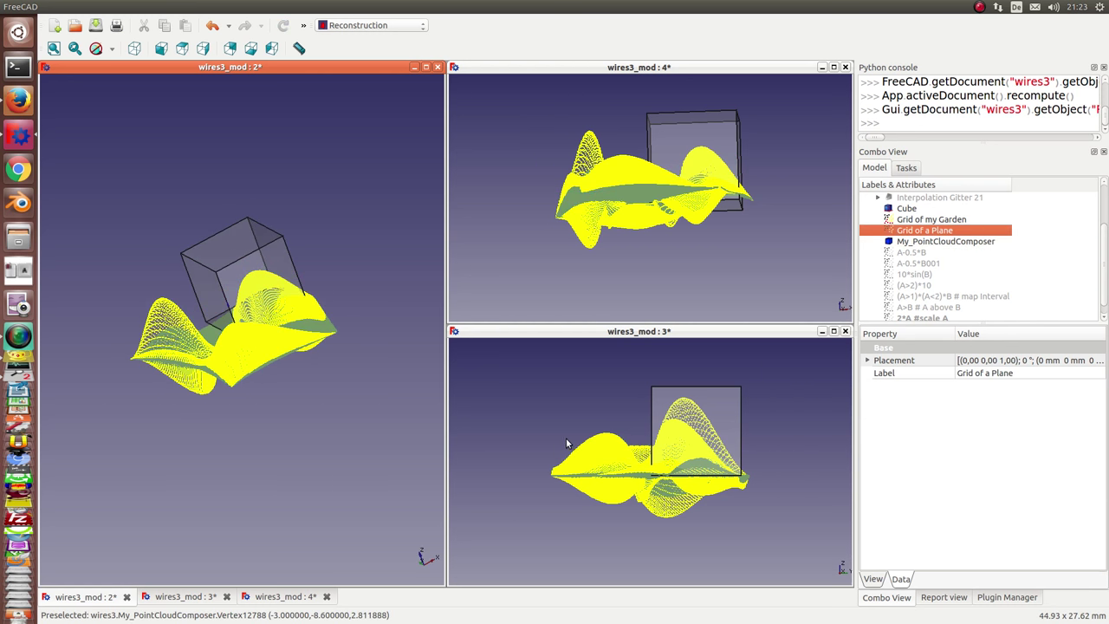
left_click(355, 401)
middle_click_drag(149, 460, 149, 408)
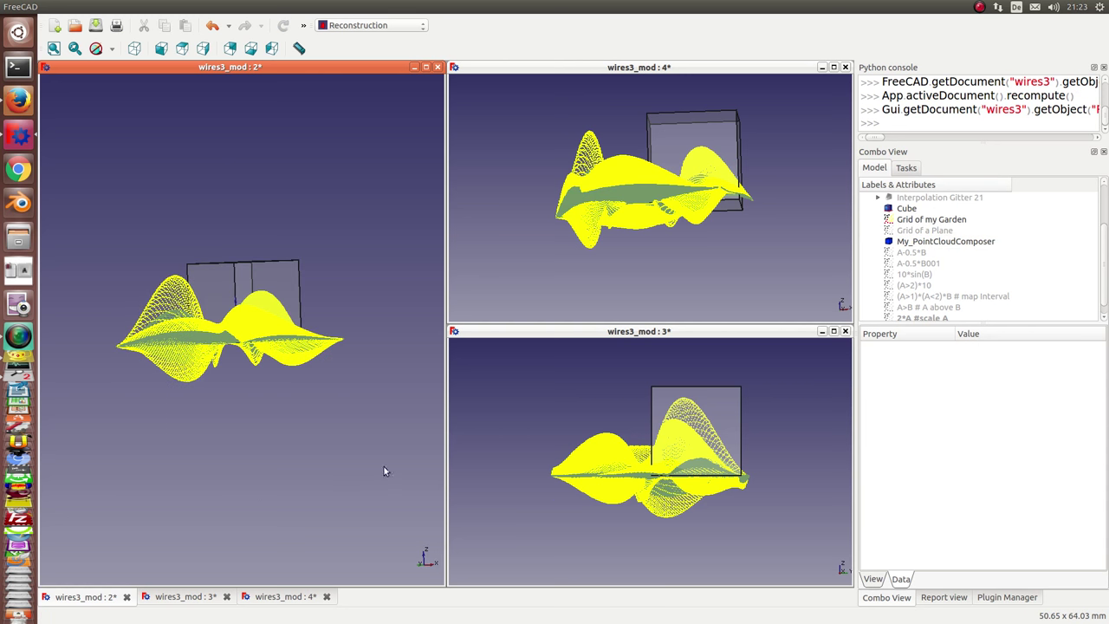
middle_click_drag(247, 373, 179, 374)
scroll(178, 374, "up", 10)
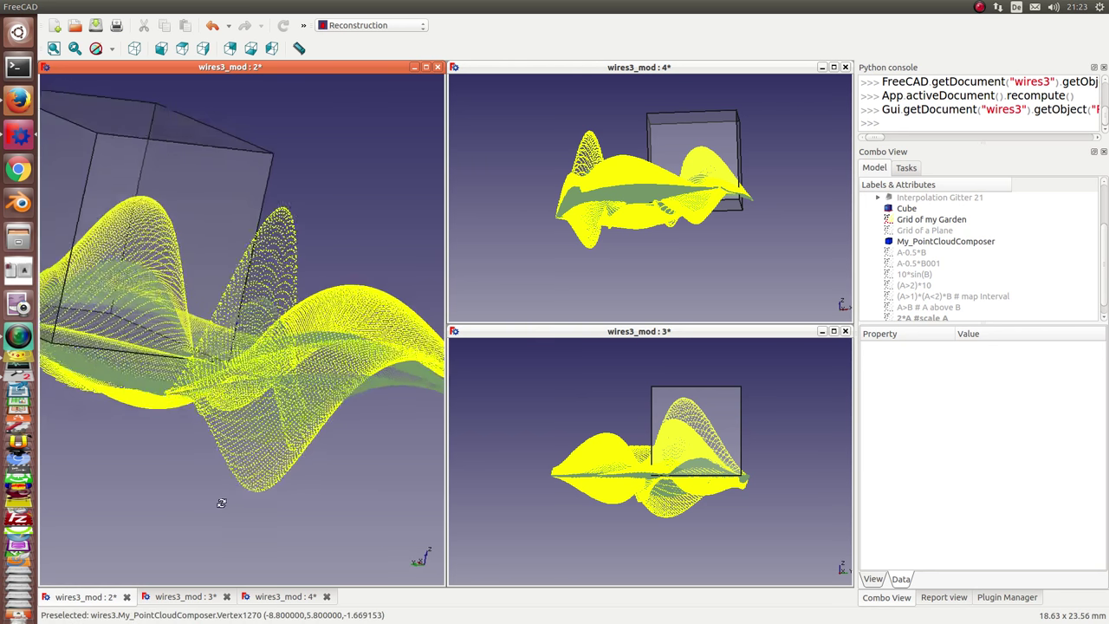
mouse_move(248, 509)
middle_mouse_down()
mouse_move(346, 422)
mouse_move(318, 538)
mouse_move(246, 536)
mouse_move(228, 512)
middle_mouse_up()
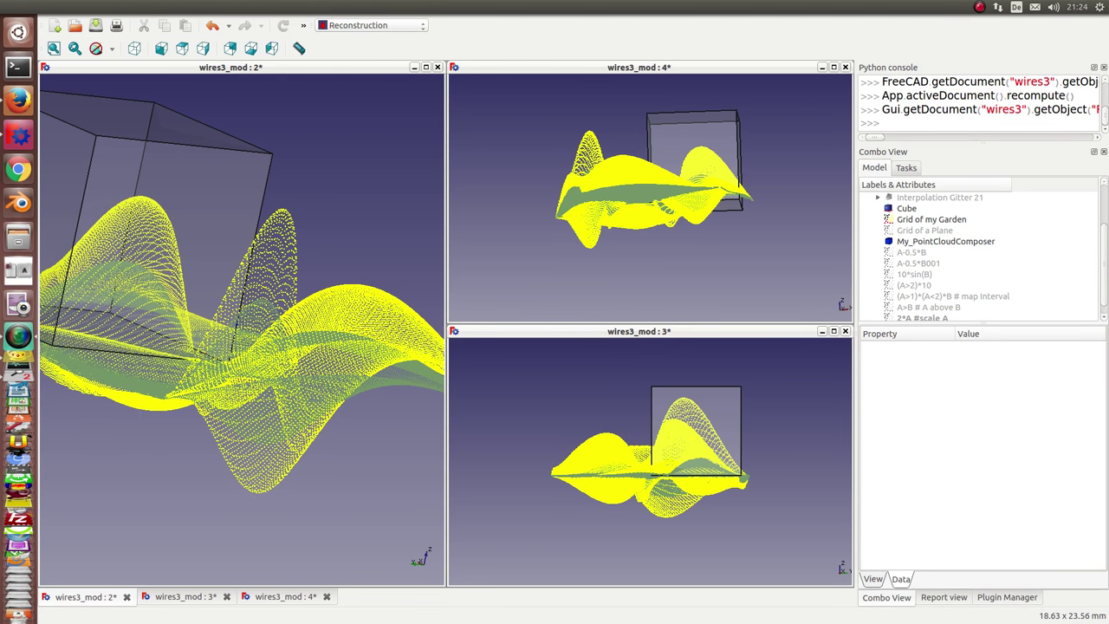
key("space")
left_click(803, 399)
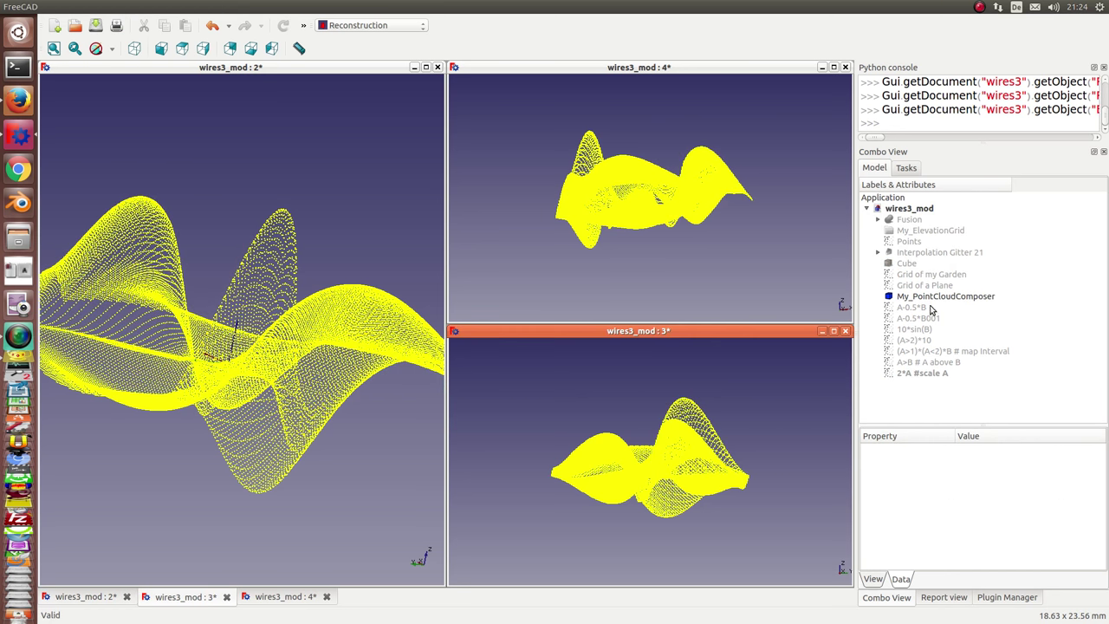
Show the A-0.5*B, A-0.5*B001, 10*sin(B), (A>2)*10, map Interval, A>B and 2*A result clouds
left_click(930, 297)
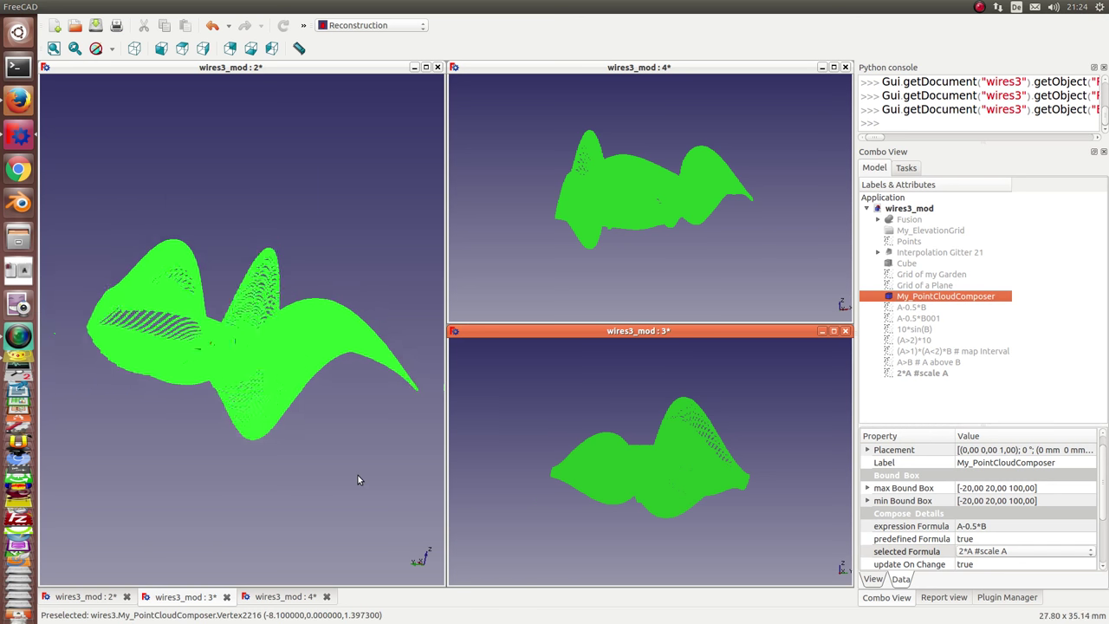
left_click_drag(350, 475, 268, 425)
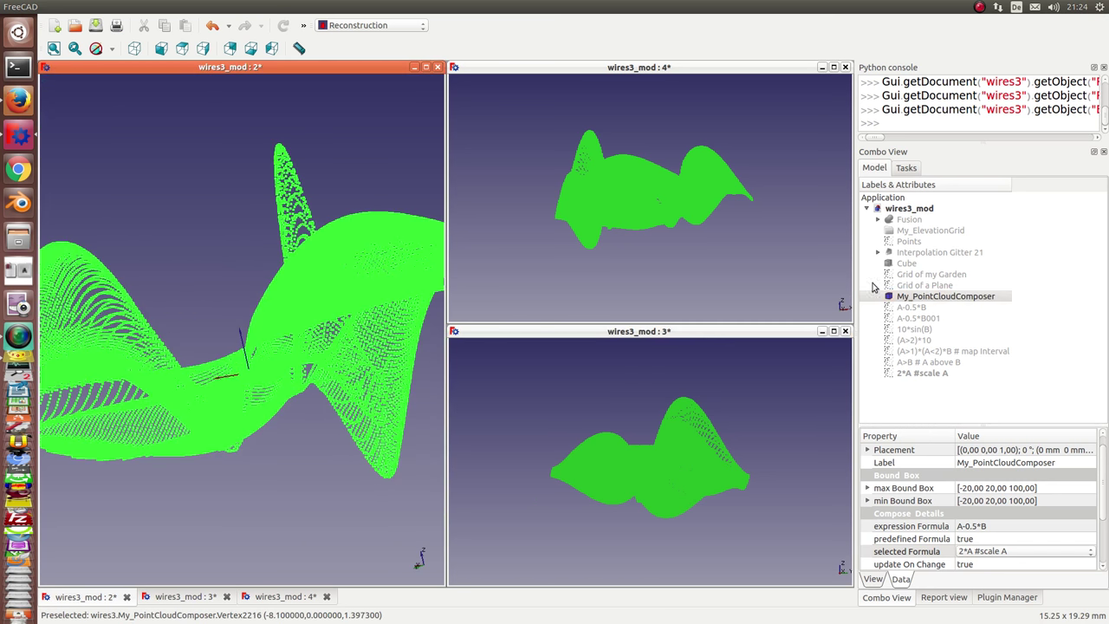
left_click(924, 310)
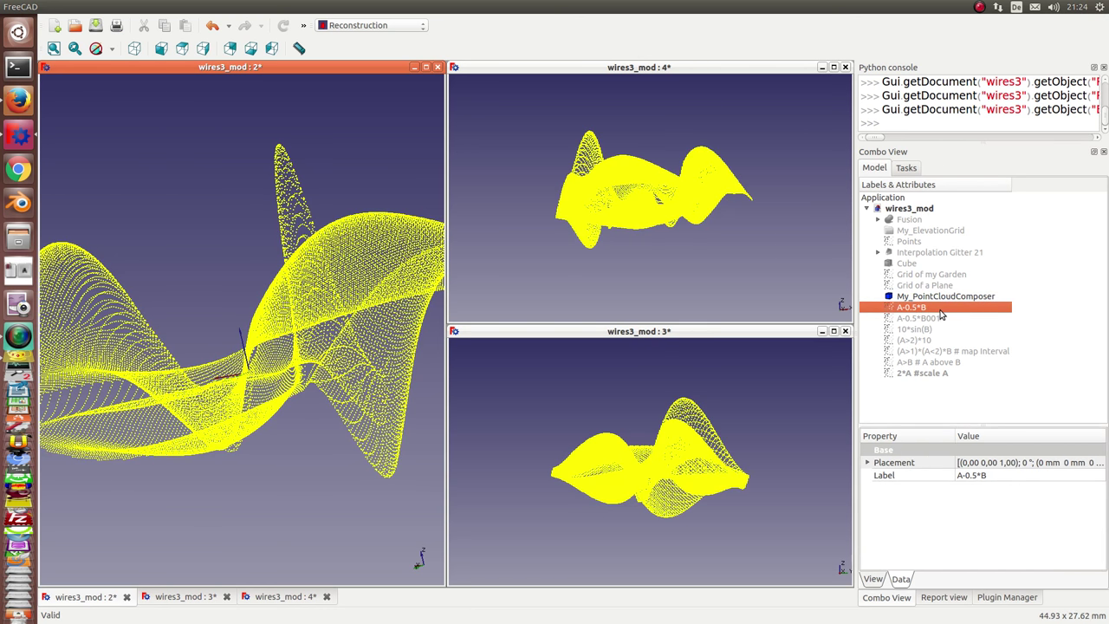
left_click(933, 320)
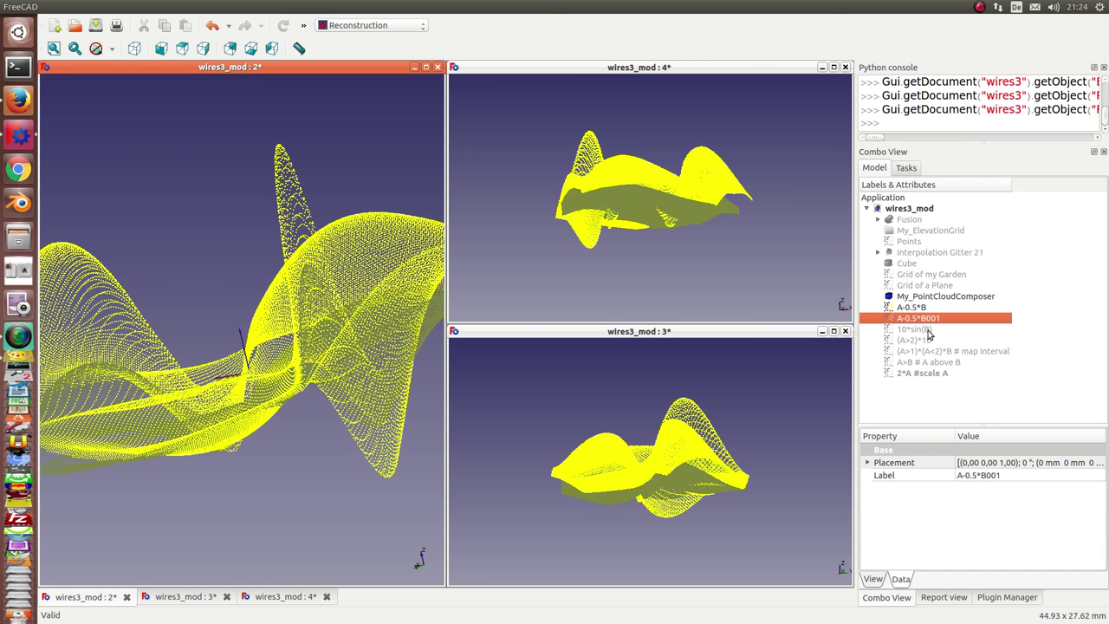
left_click(925, 330)
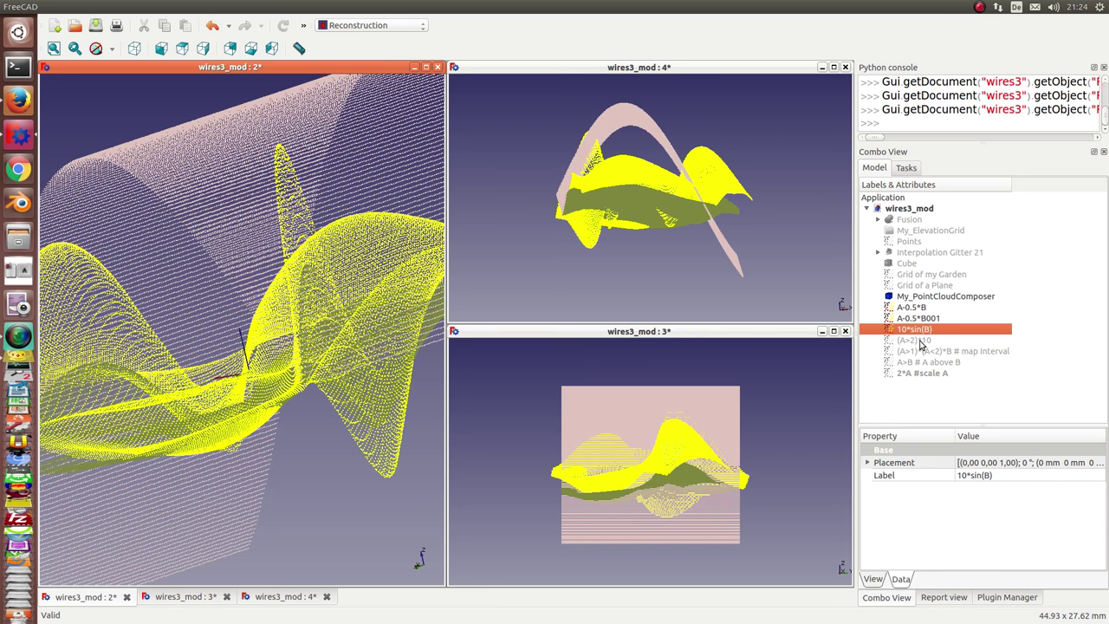
left_click(920, 341)
left_click(925, 352)
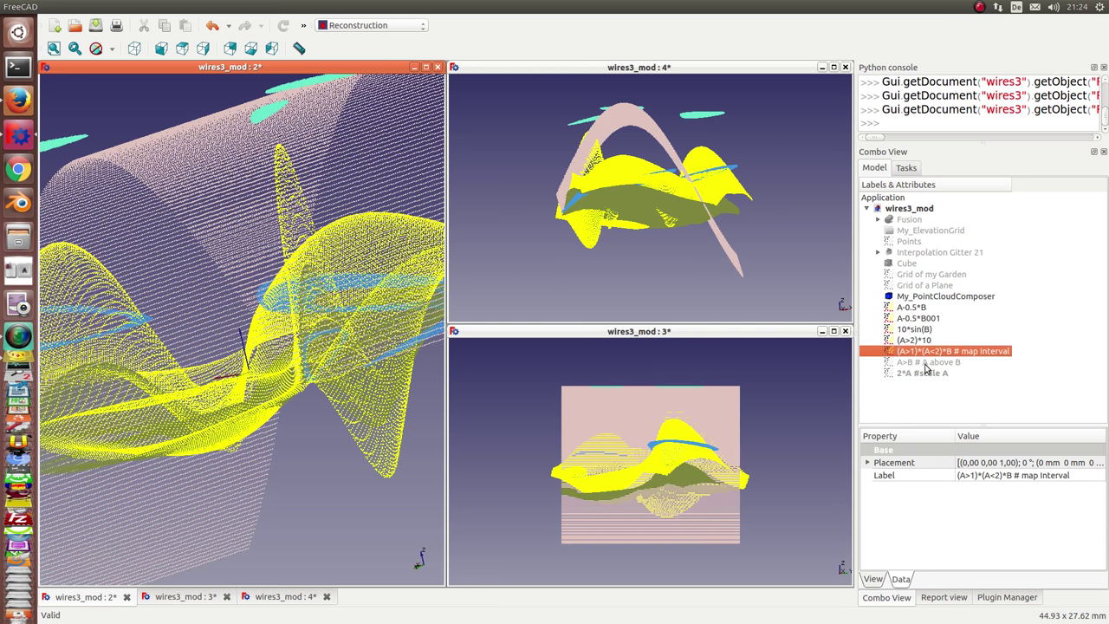
left_click(926, 363)
left_click(927, 373)
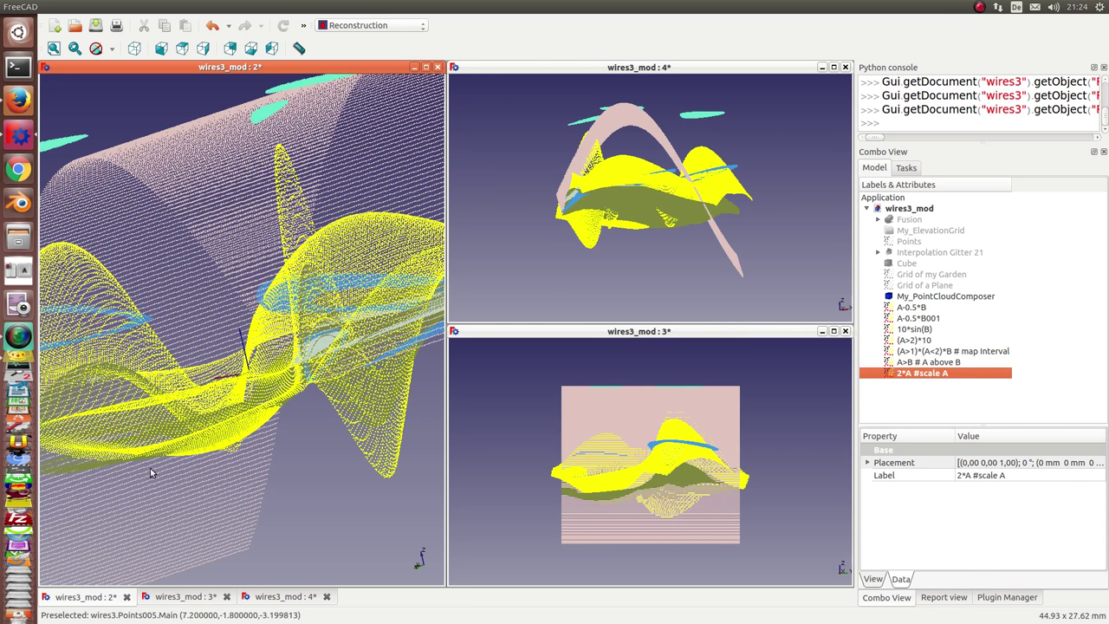
scroll(150, 472, "down", 3)
middle_click_drag(190, 460, 198, 429)
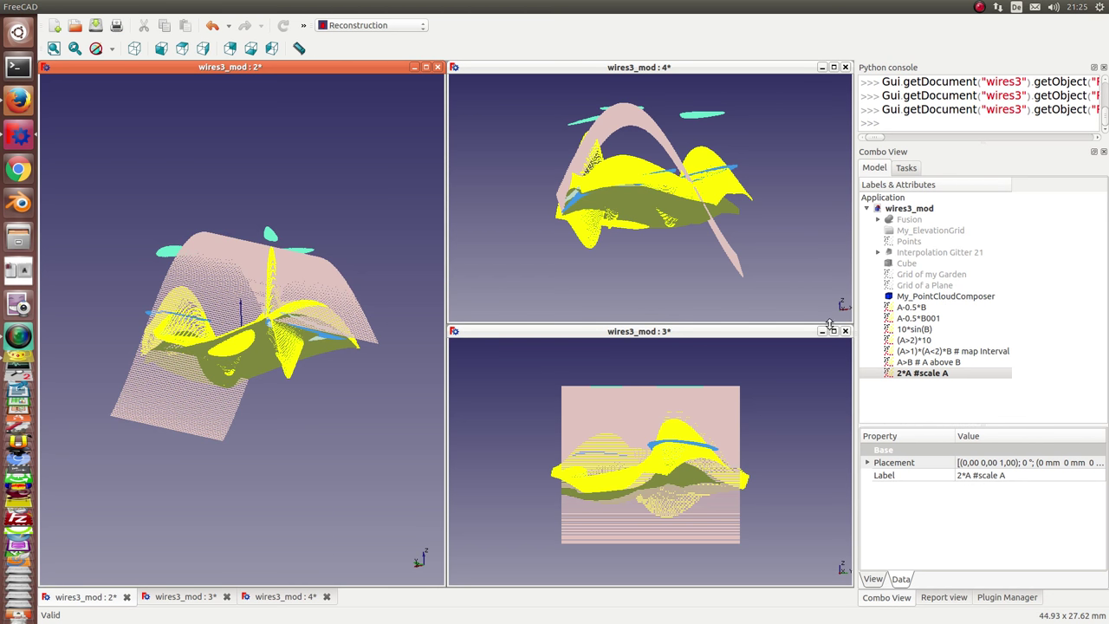
left_click_drag(855, 319, 718, 319)
Enlarge the composer's property panel, keep '2*A #scale A' selected, and edit the A-0.5*B expression
left_click(797, 296)
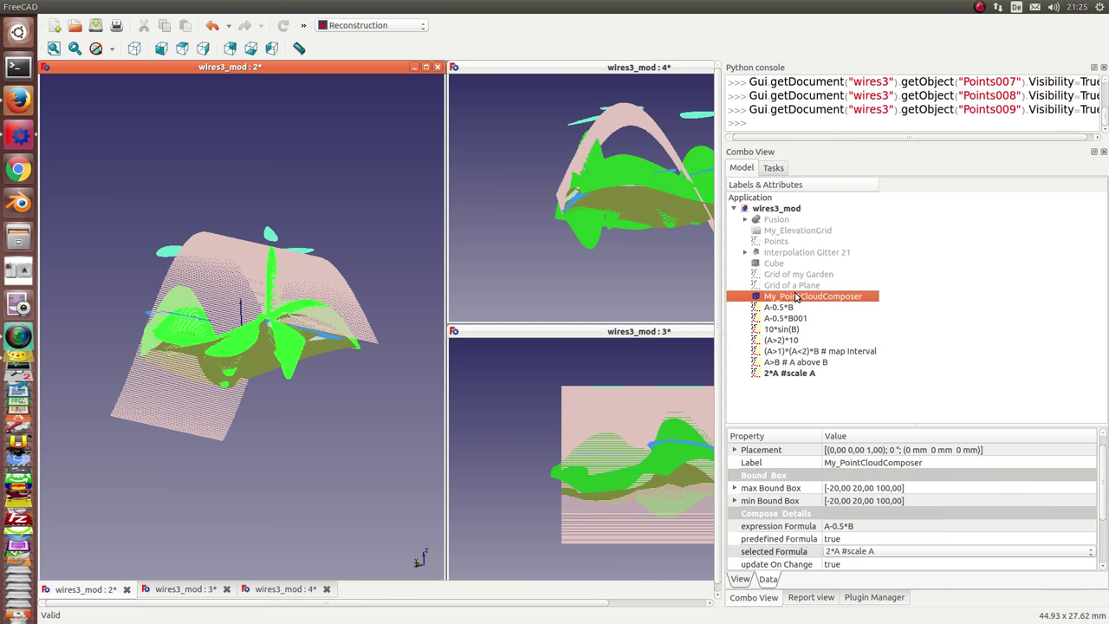
left_click_drag(866, 426, 844, 264)
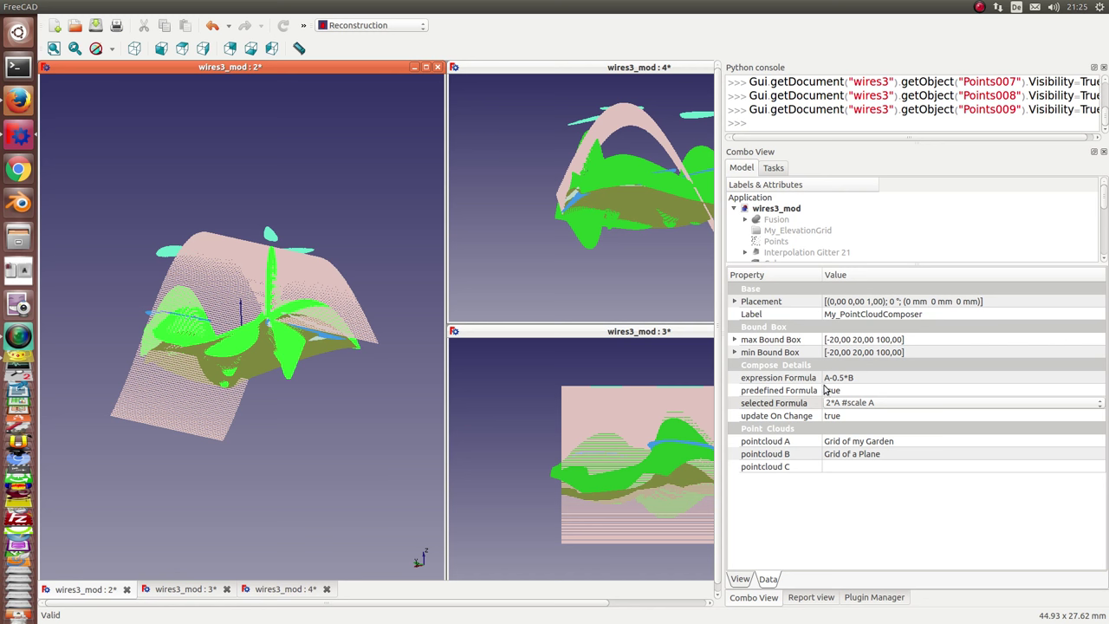
left_click(1099, 406)
left_click(1101, 404)
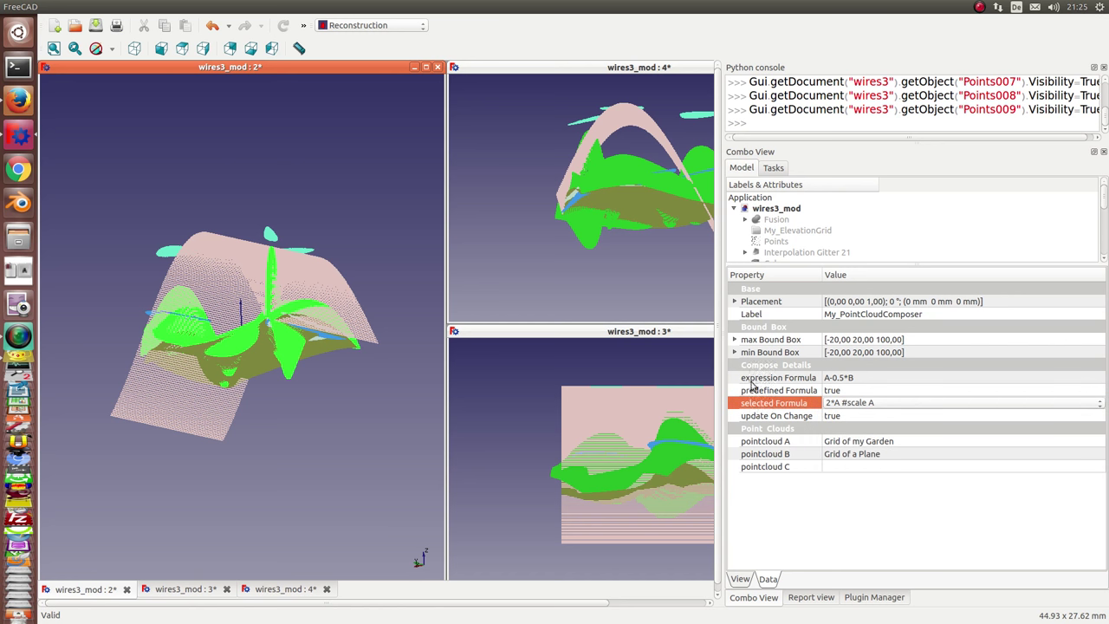
left_click(872, 379)
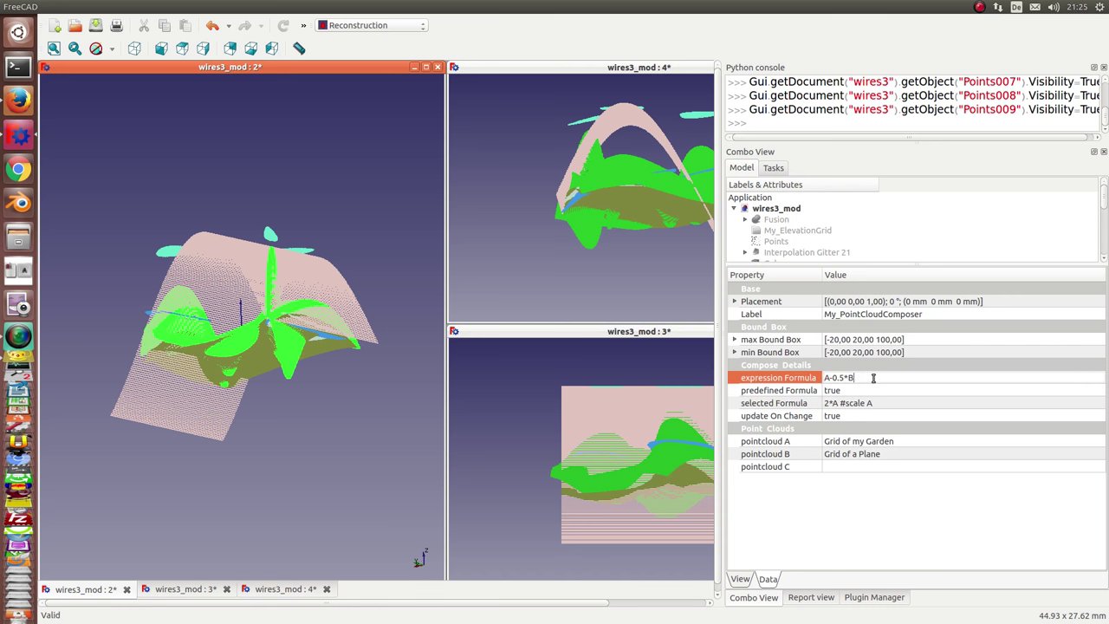